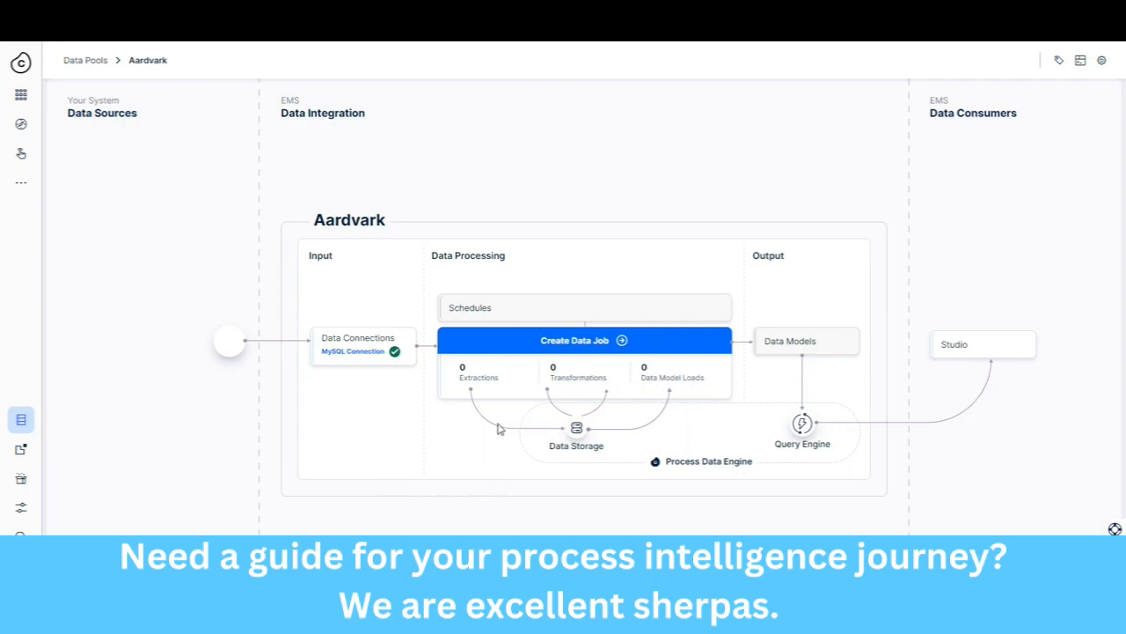
- Create a data job named "Extraction Video" that operates on the MySQL Connection
left_click_drag(432, 254, 518, 256)
left_click(519, 260)
mouse_move(577, 429)
left_click(477, 339)
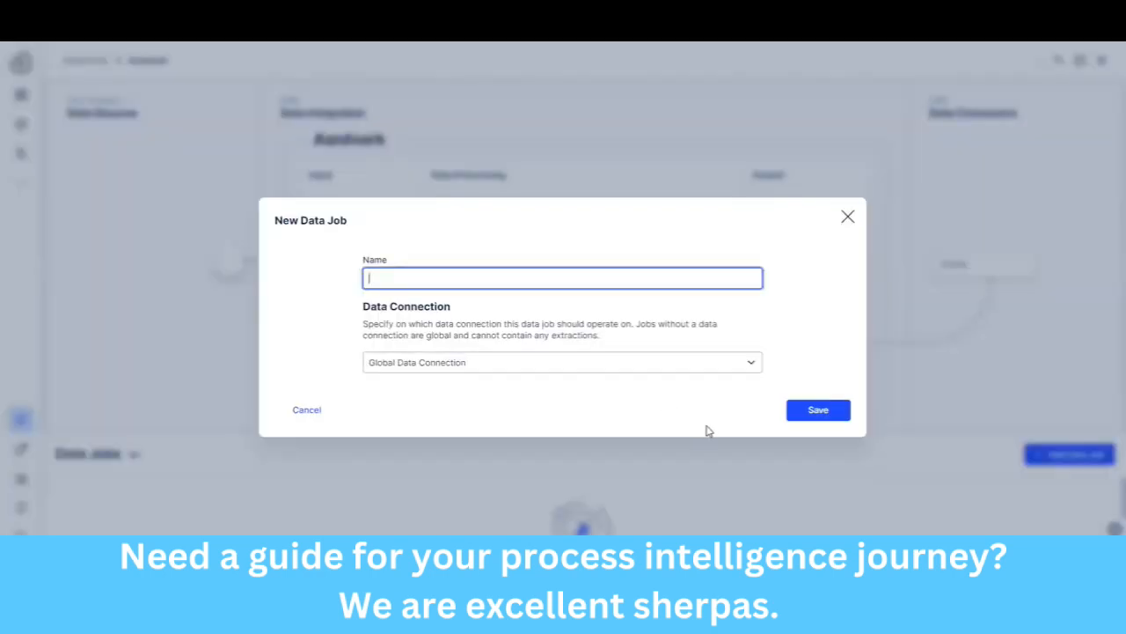
type("Extraction Video")
left_click(546, 361)
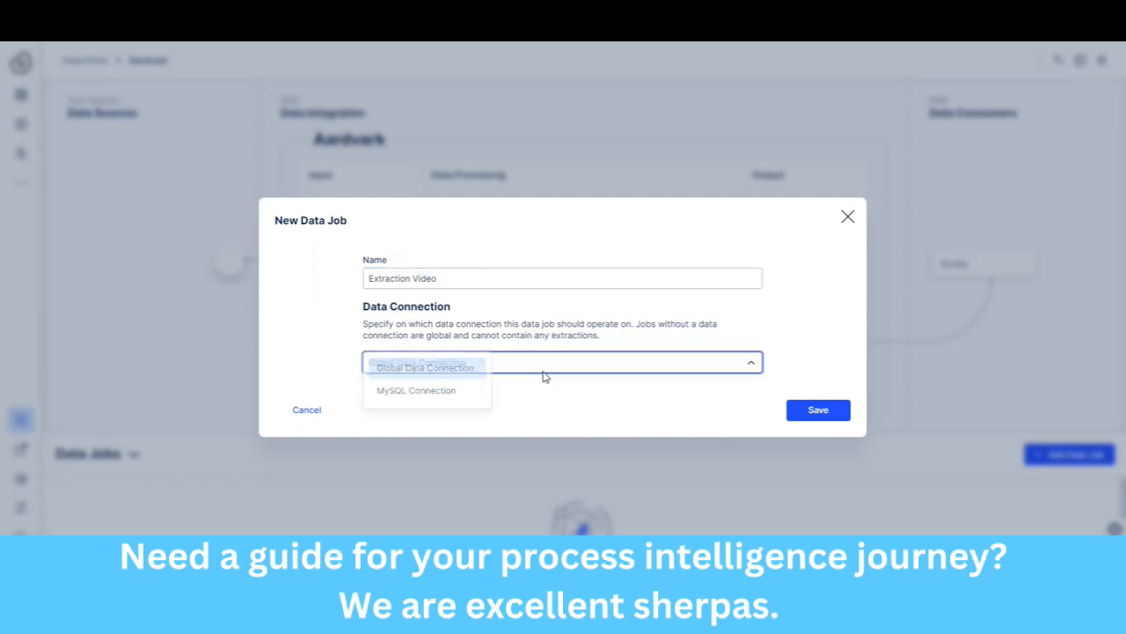
left_click(444, 392)
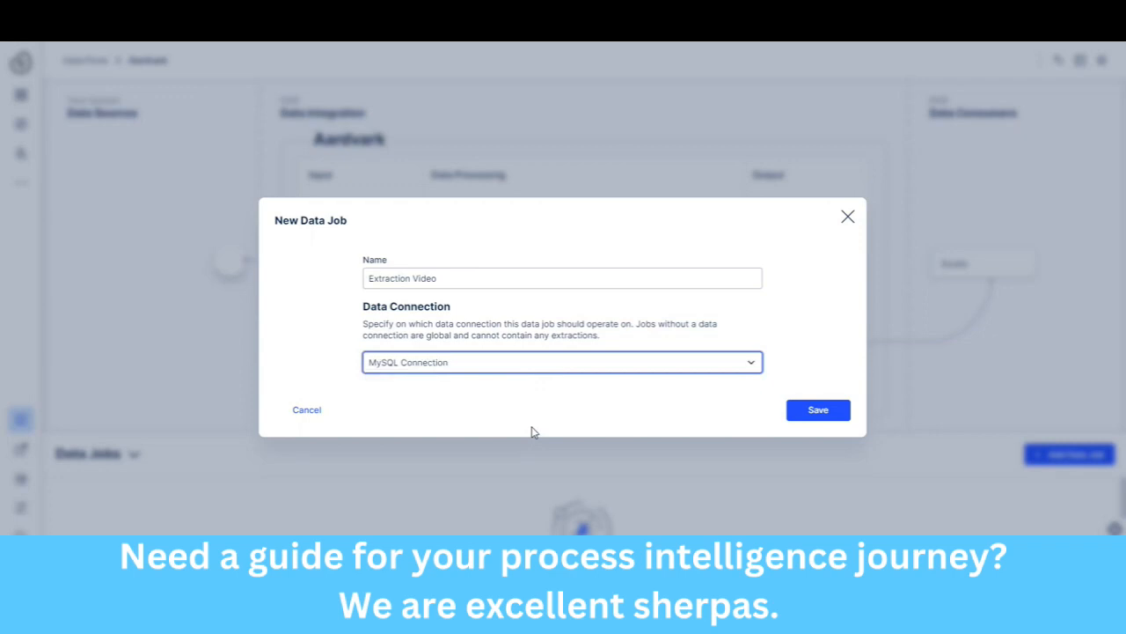
left_click(818, 410)
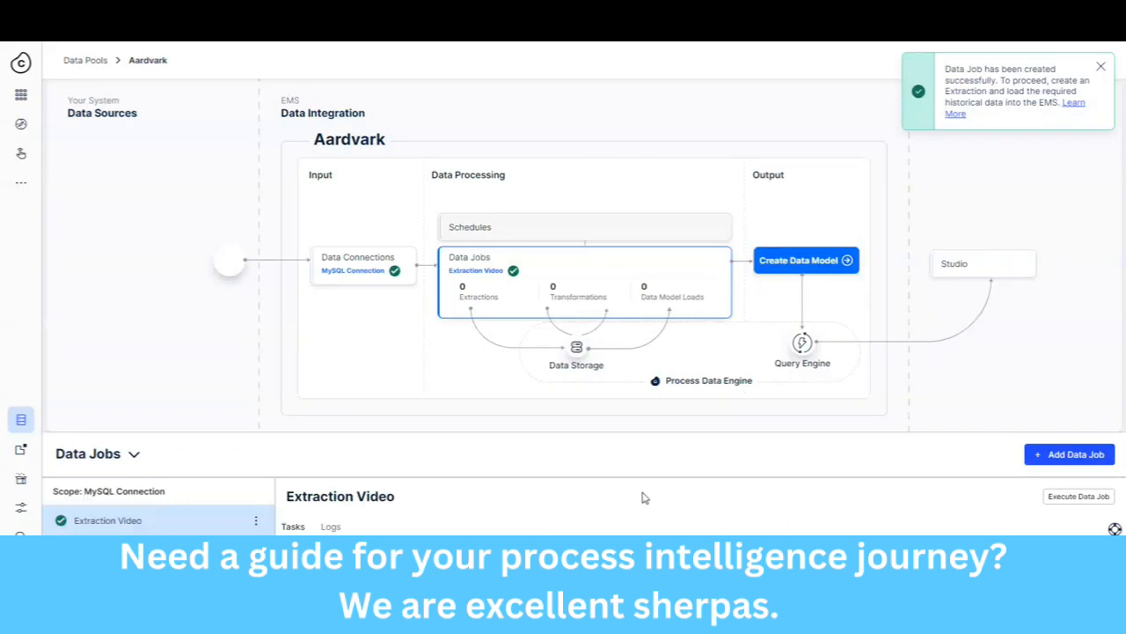
- Review the data job's task sections and add an extraction named "Video Test"
scroll(566, 470, "down", 3)
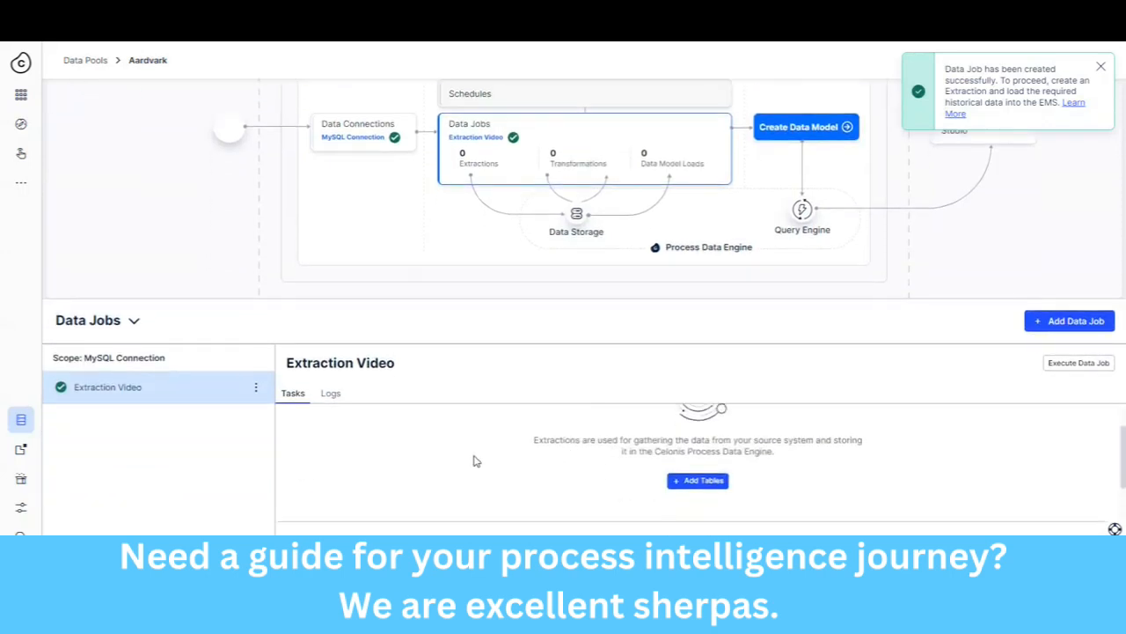
scroll(186, 332, "down", 2)
scroll(185, 333, "down", 1)
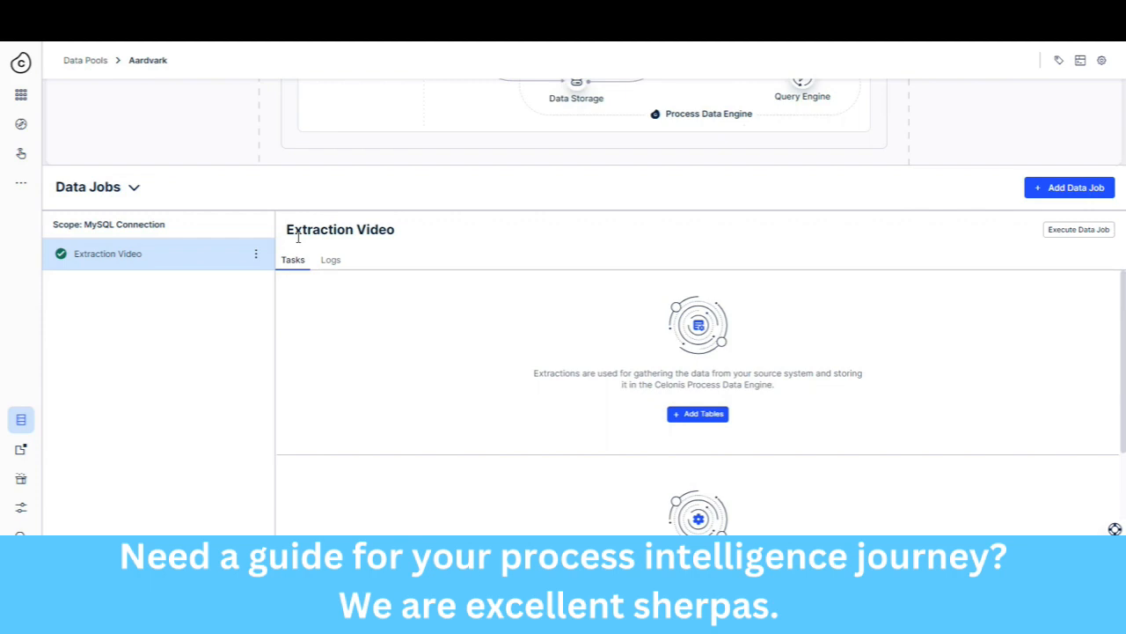
scroll(481, 384, "down", 5)
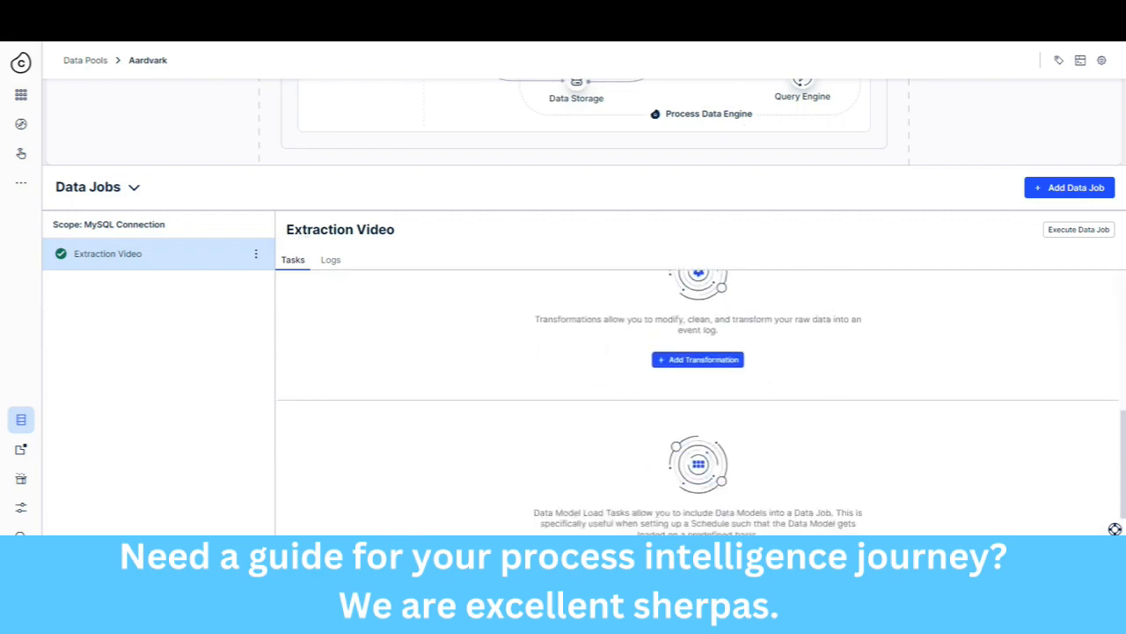
scroll(910, 500, "up", 3)
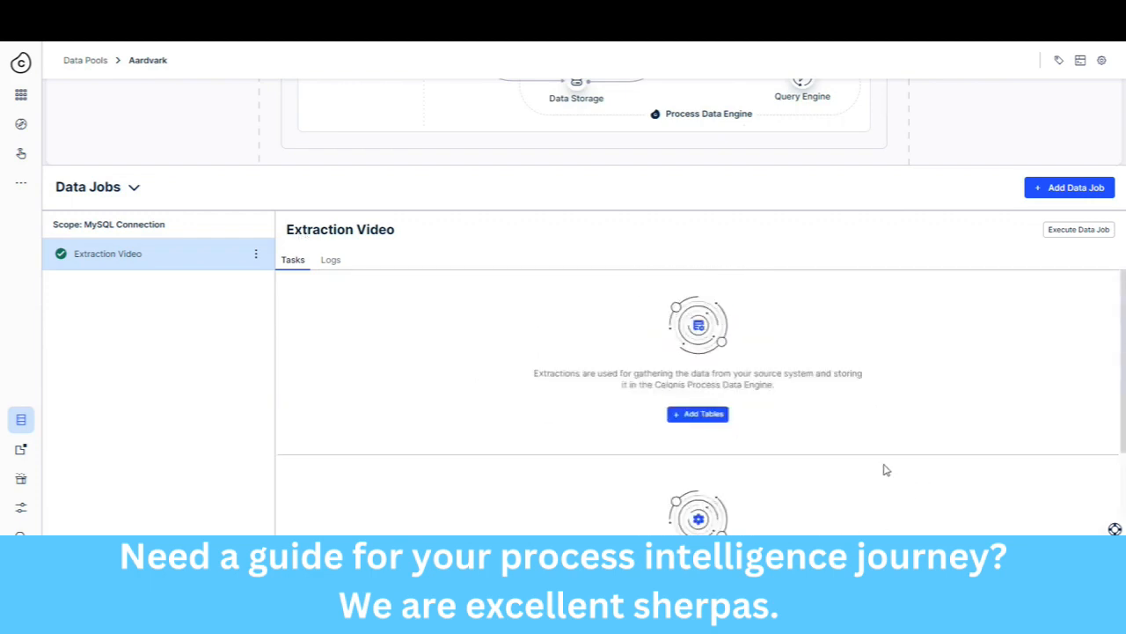
left_click(723, 416)
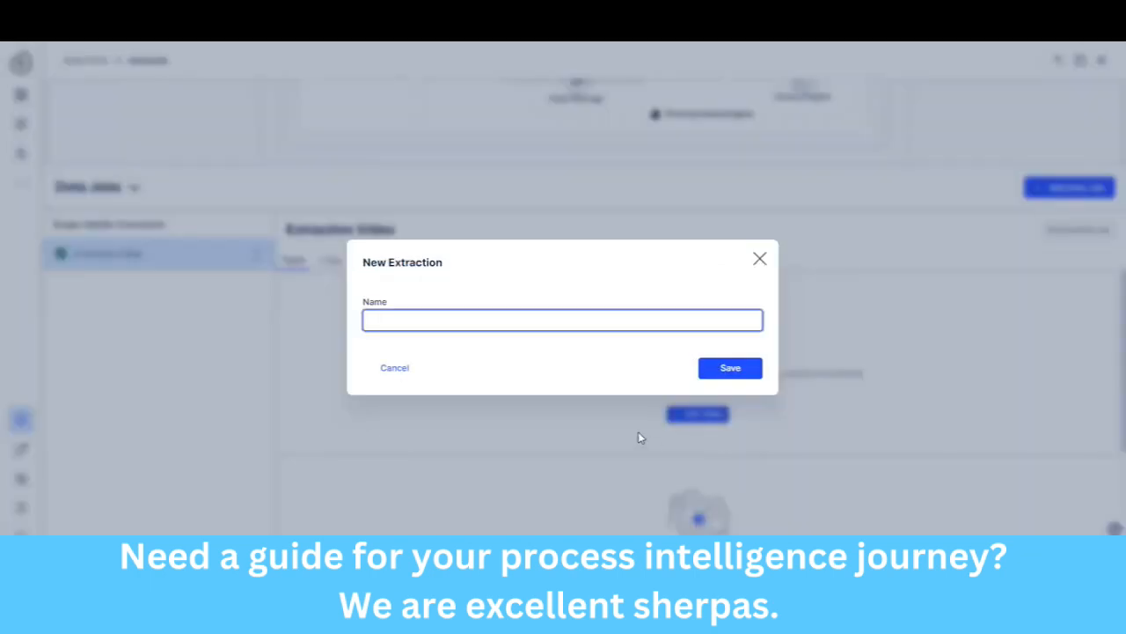
type("Video Test")
left_click(724, 370)
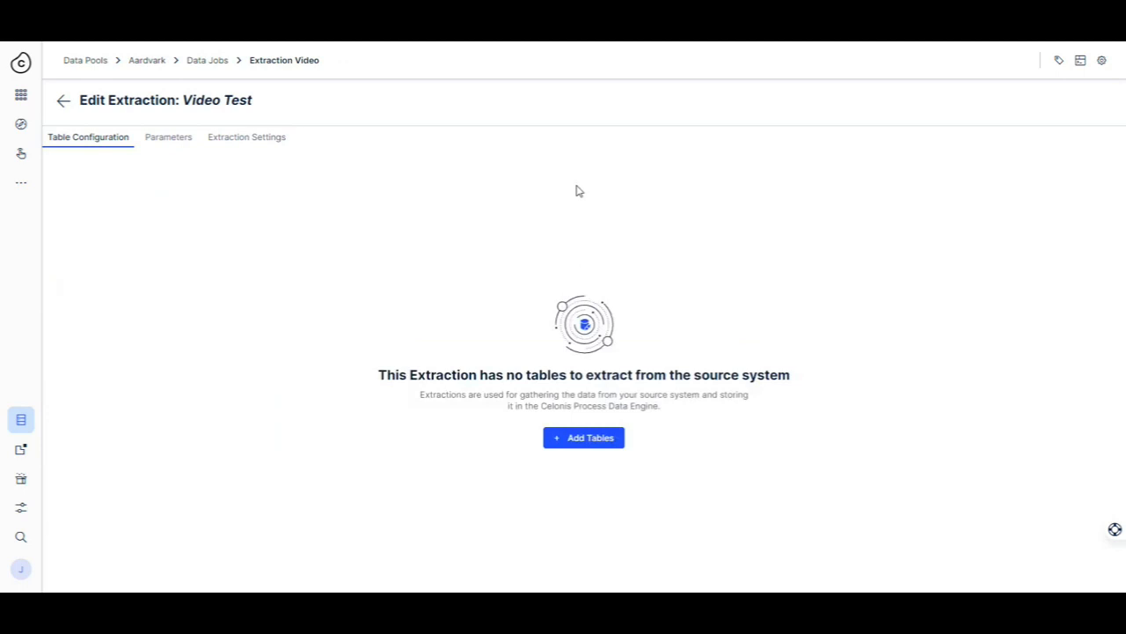
- Add the available table "test" to the extraction
left_click(593, 437)
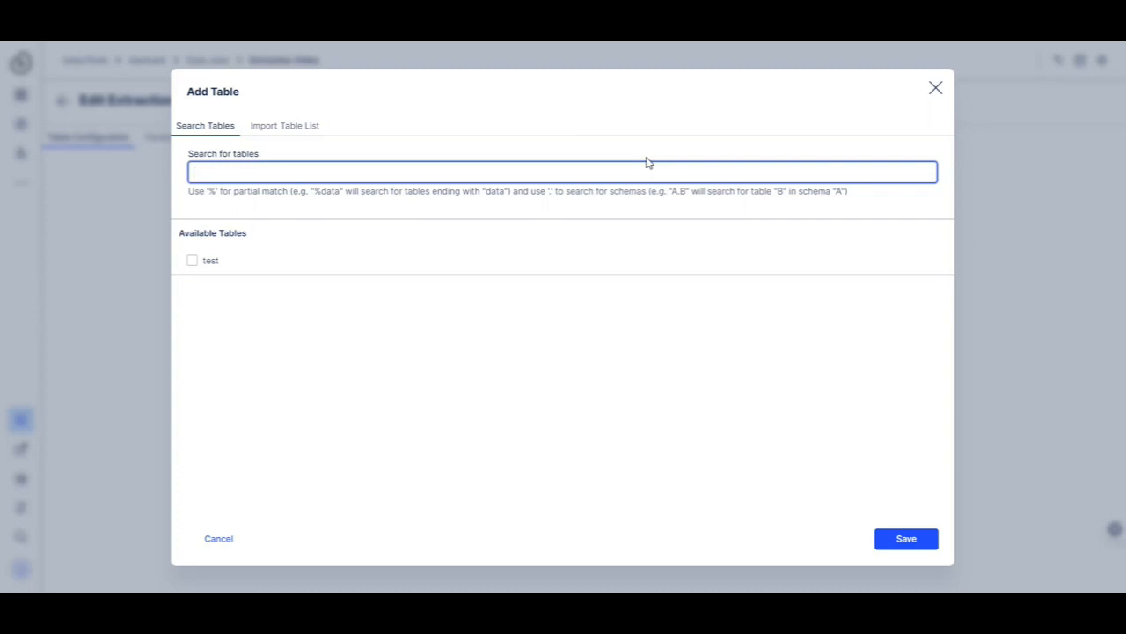
left_click(195, 264)
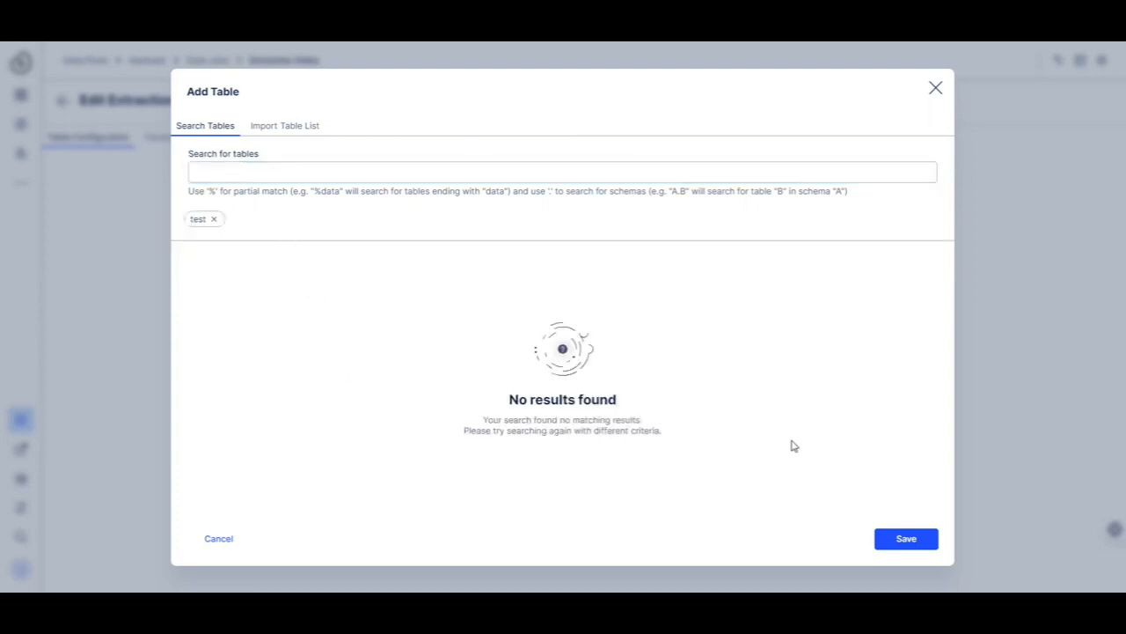
left_click(887, 546)
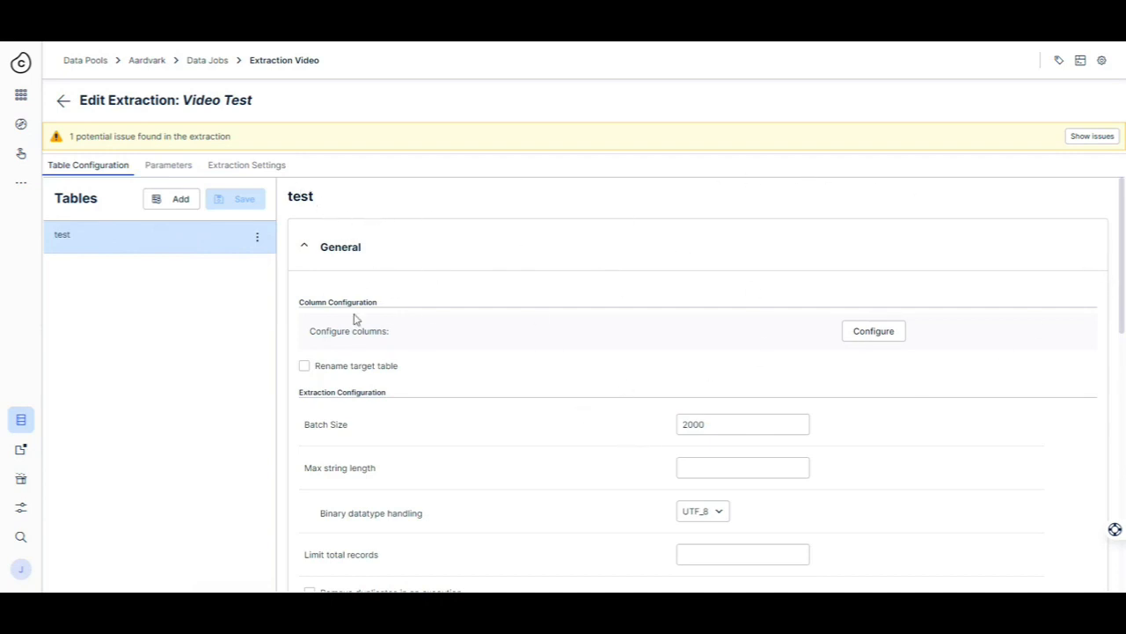
- Mark the case_key column as primary key with data type STRING, confirm the column configuration and save the test table
left_click(850, 332)
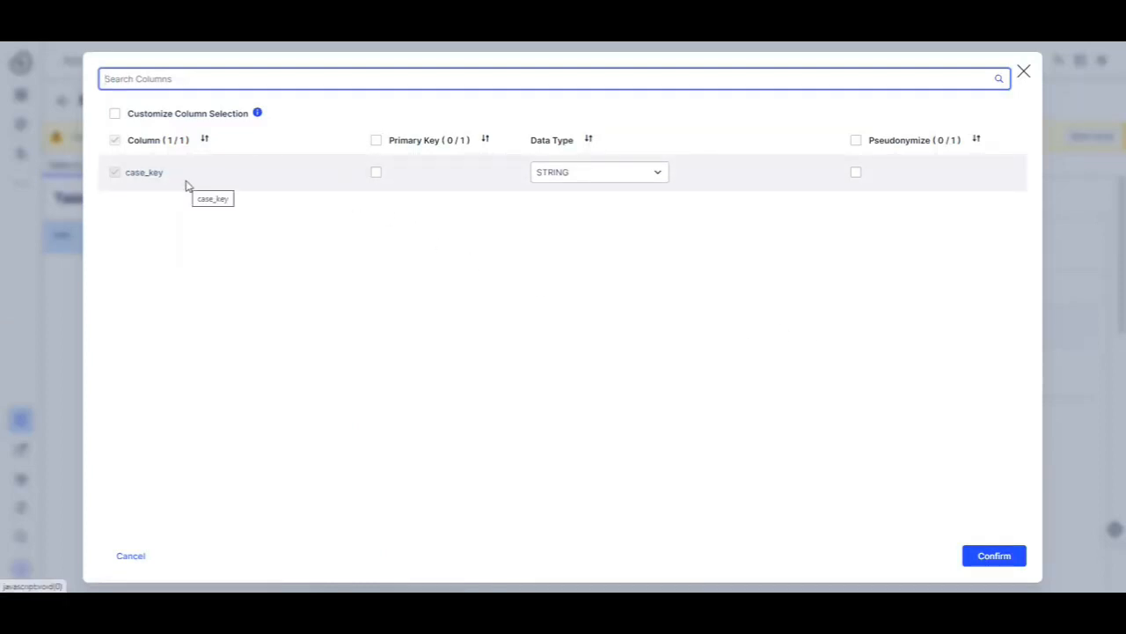
left_click(377, 174)
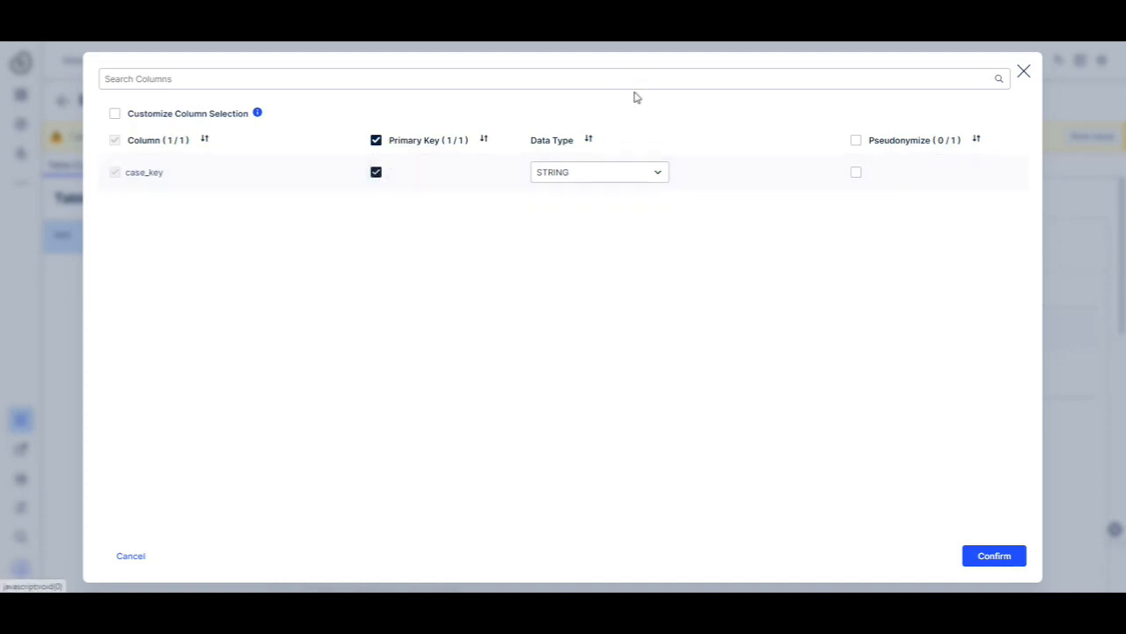
left_click(574, 172)
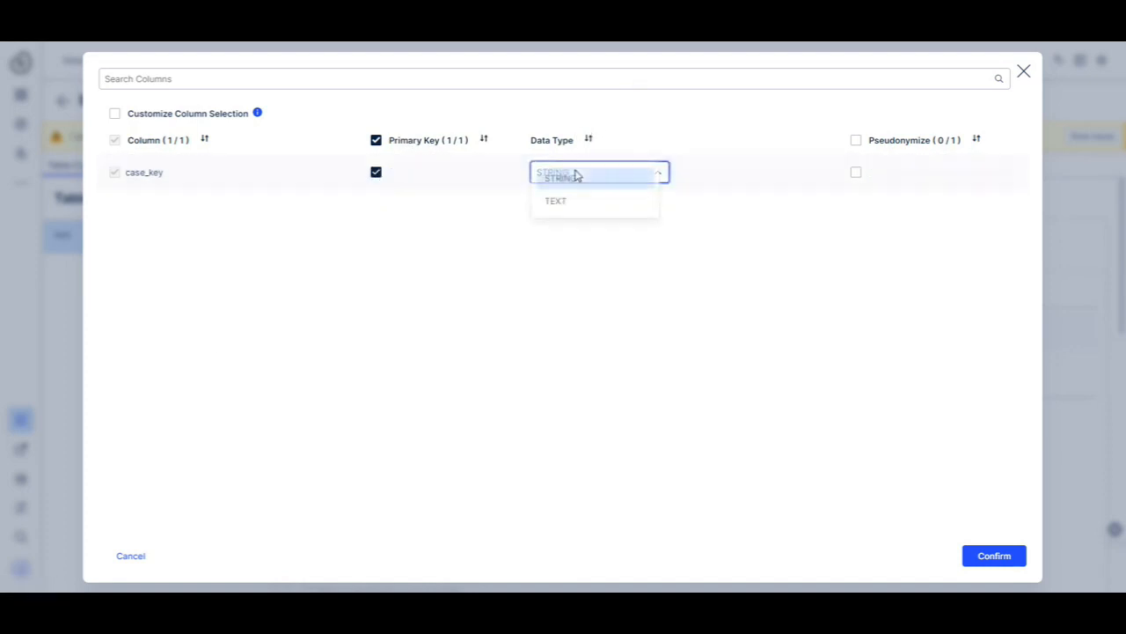
left_click(592, 99)
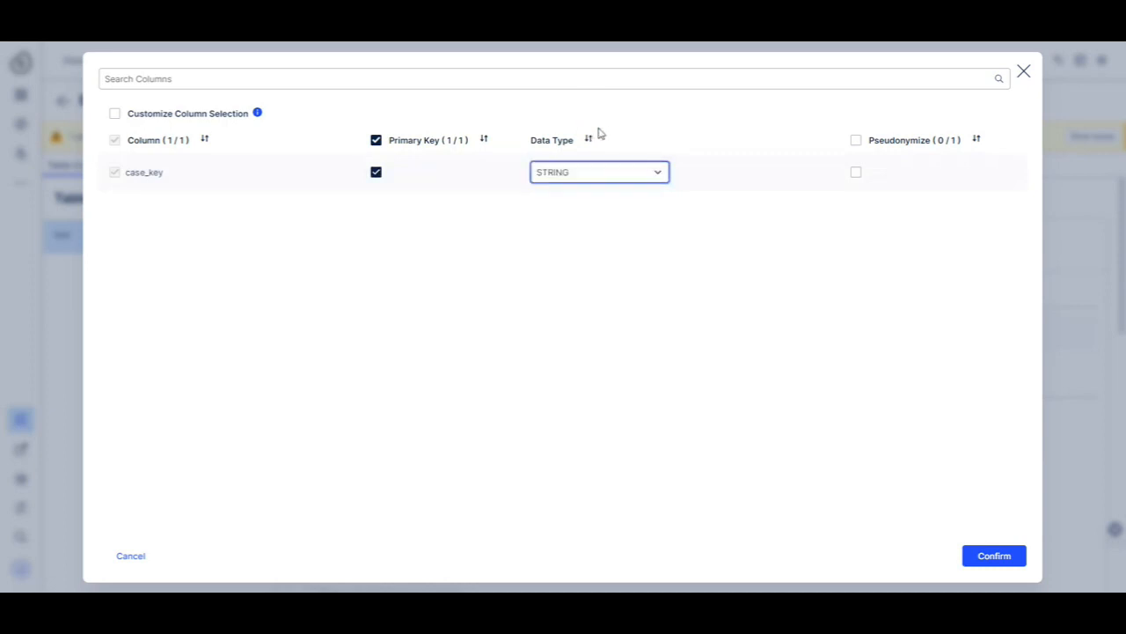
left_click(565, 175)
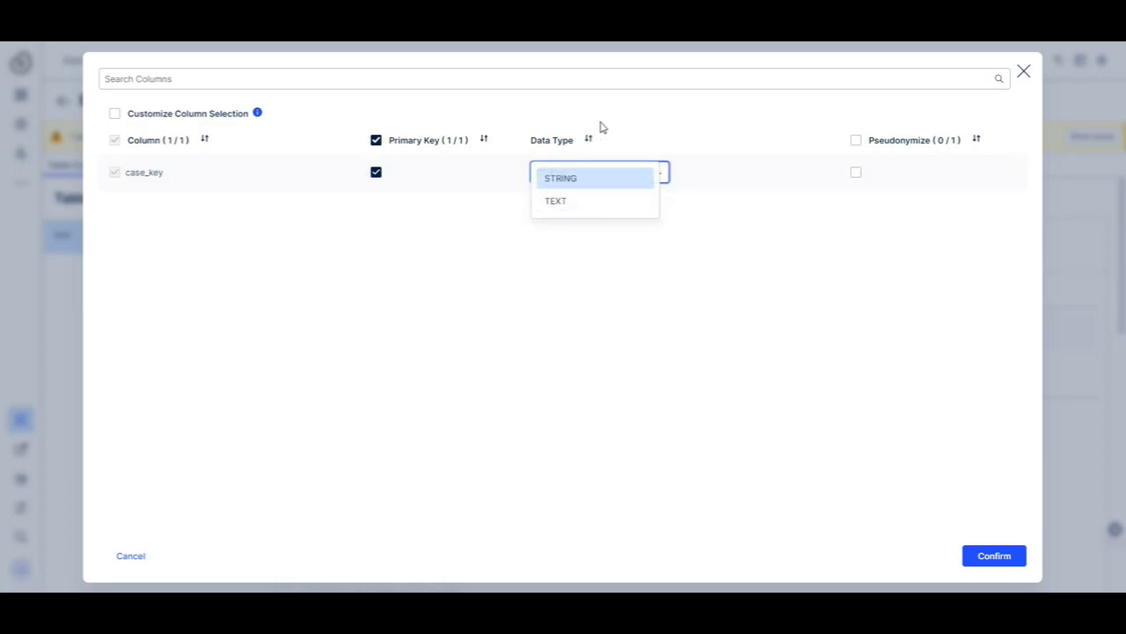
left_click(555, 176)
left_click(555, 173)
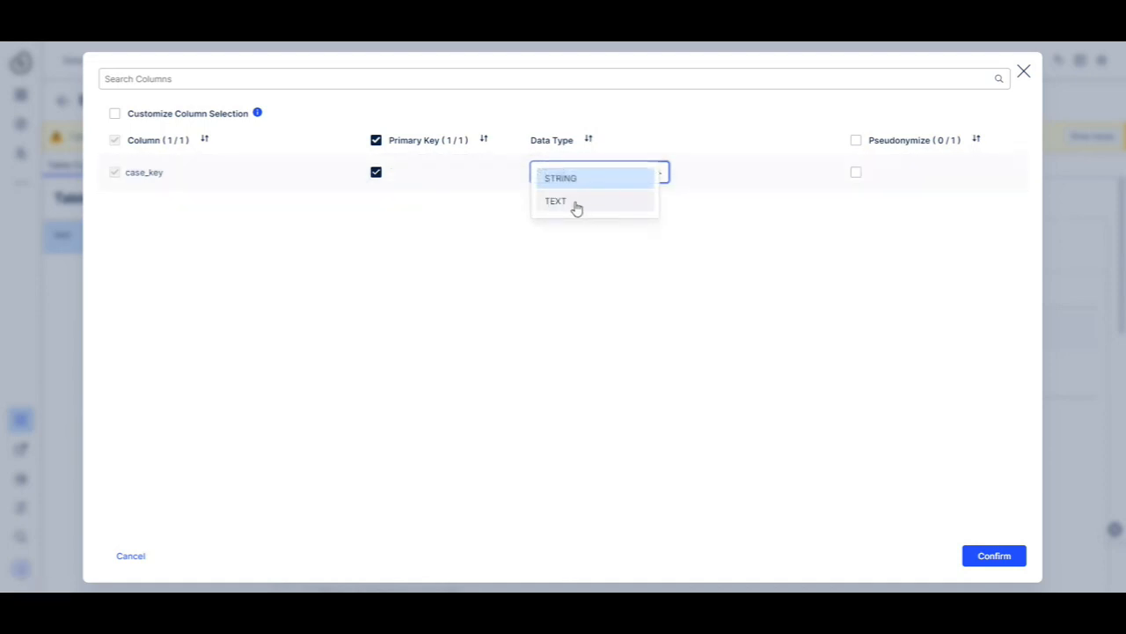
left_click(554, 130)
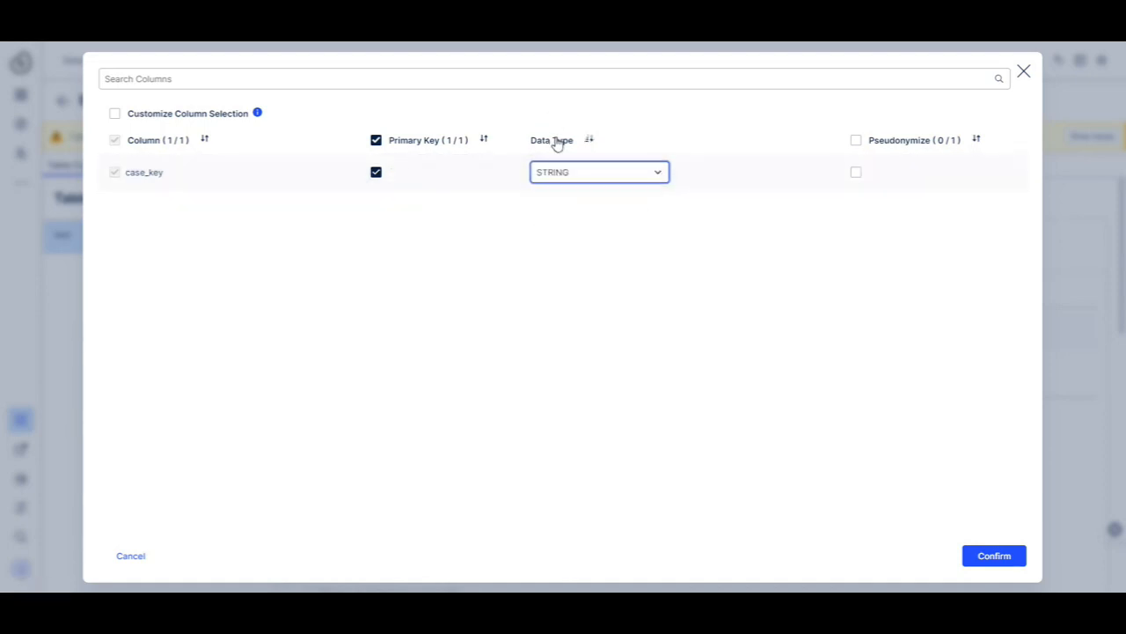
left_click(548, 182)
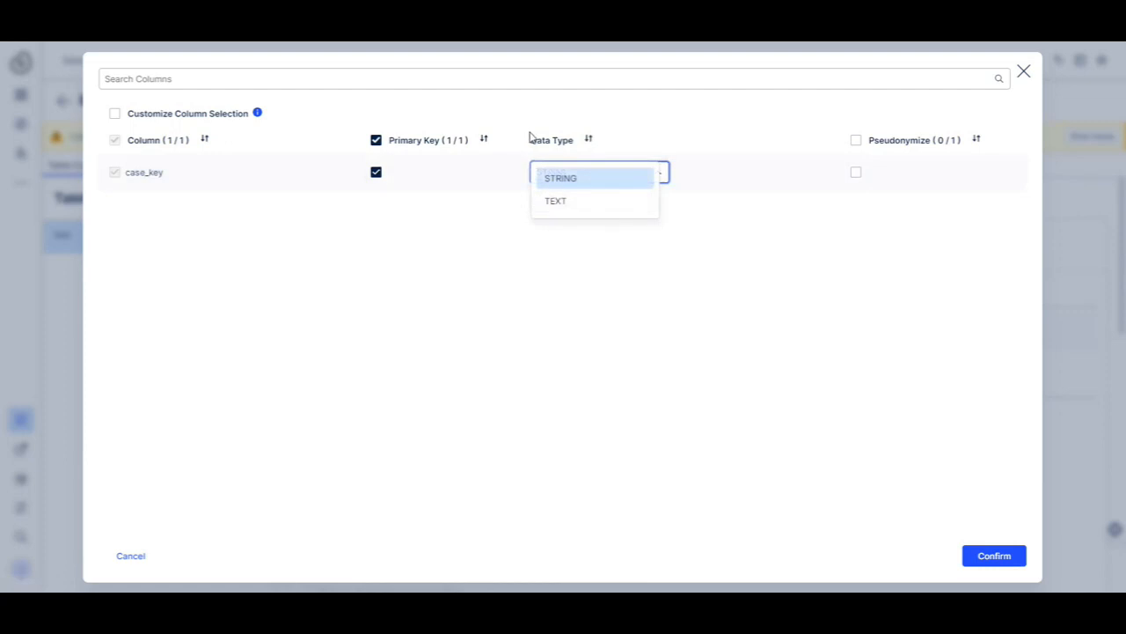
left_click(543, 168)
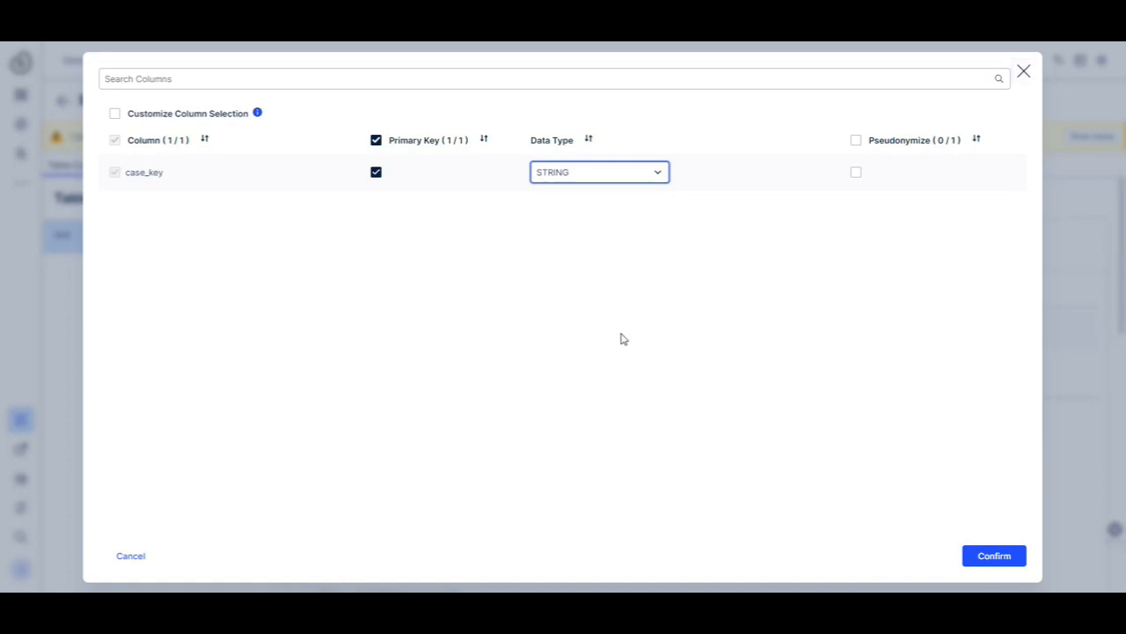
left_click(1004, 561)
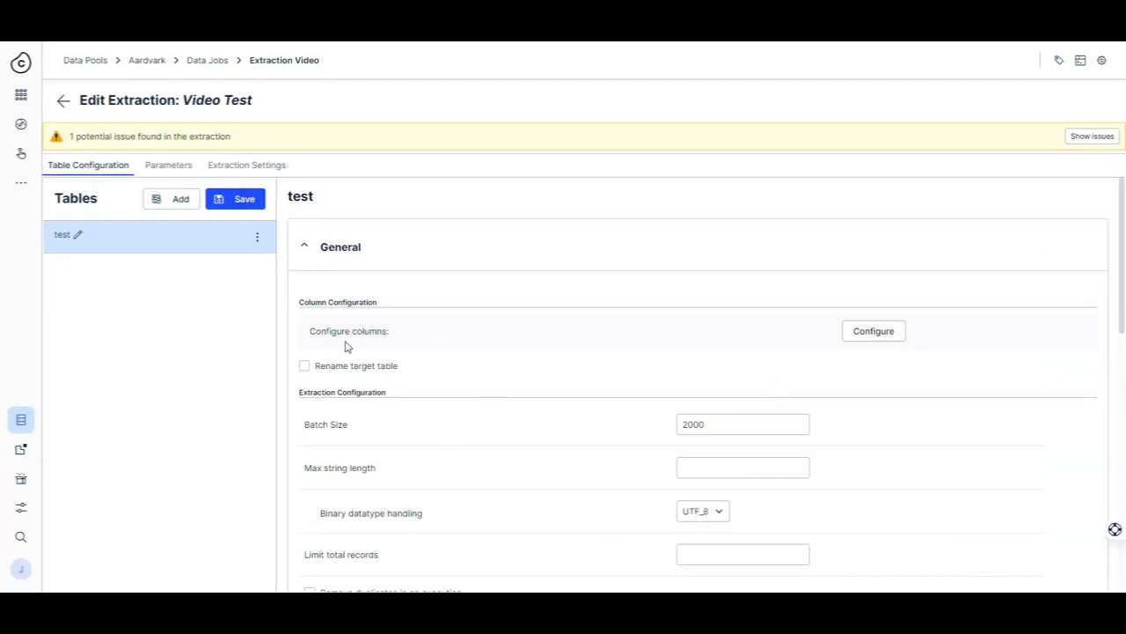
left_click(254, 198)
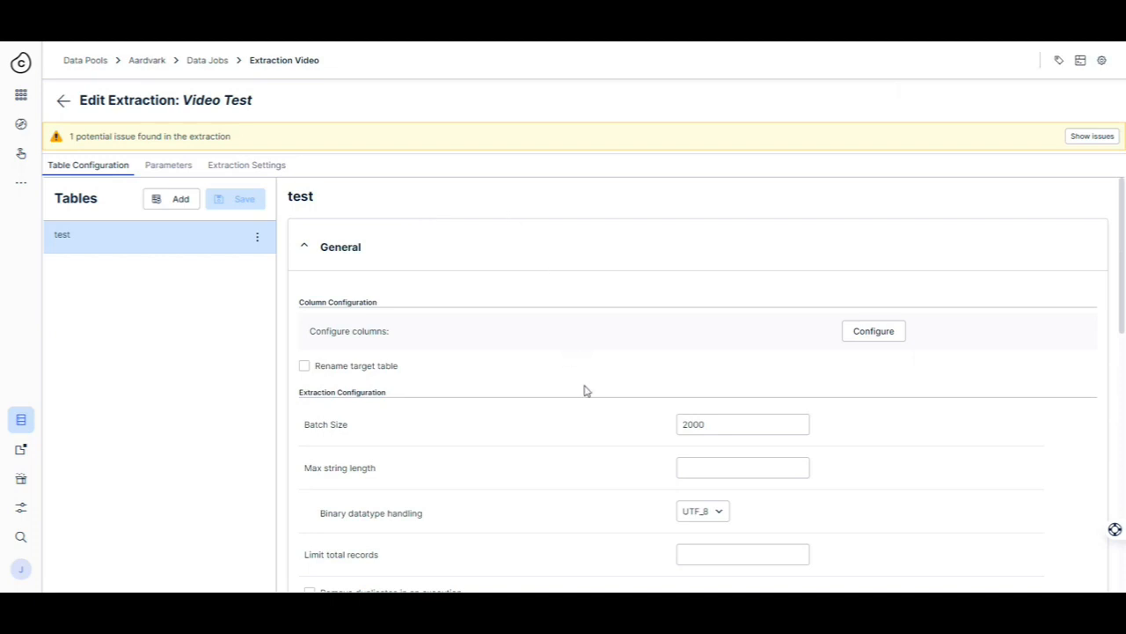
- Enable renaming of the target table, name it "video_test" and save the table configuration
scroll(586, 392, "down", 1)
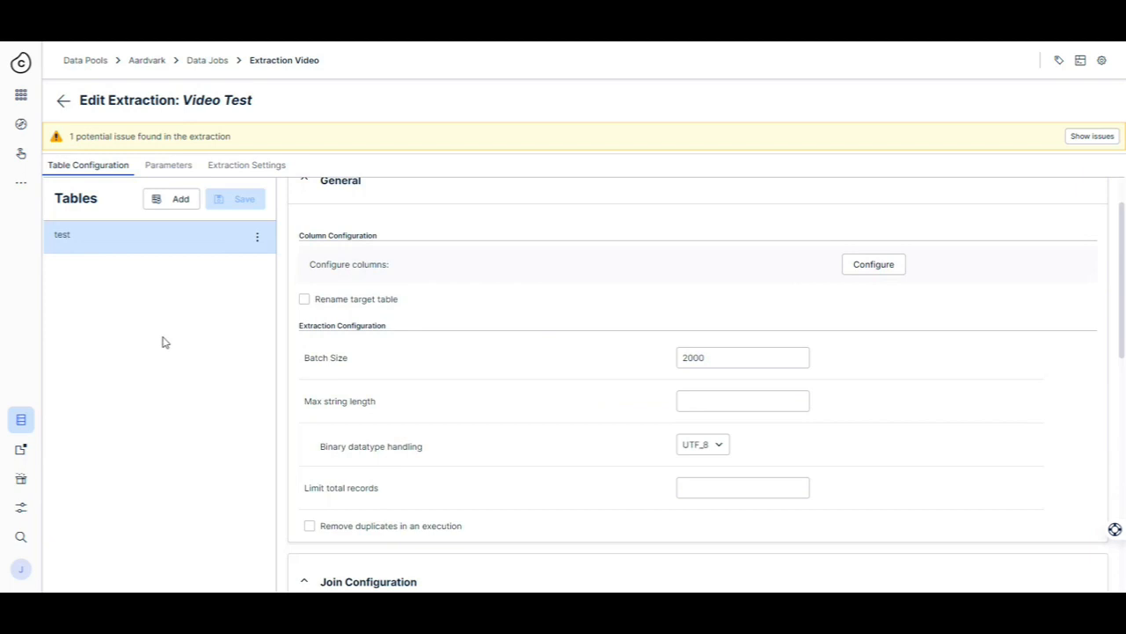
left_click(338, 302)
left_click(435, 370)
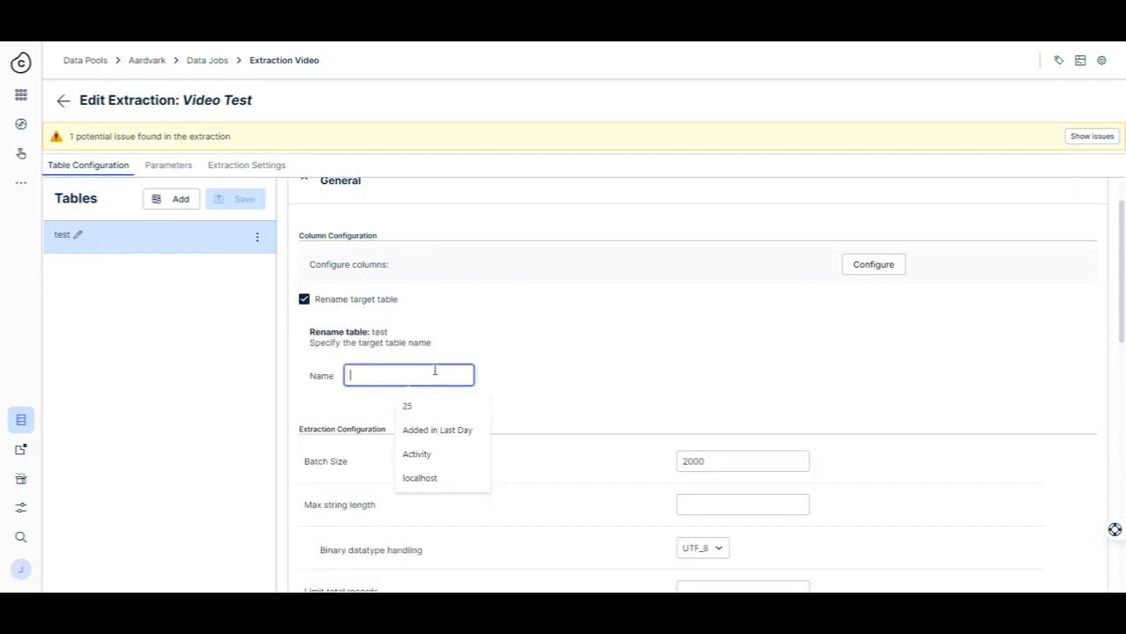
type("video_test")
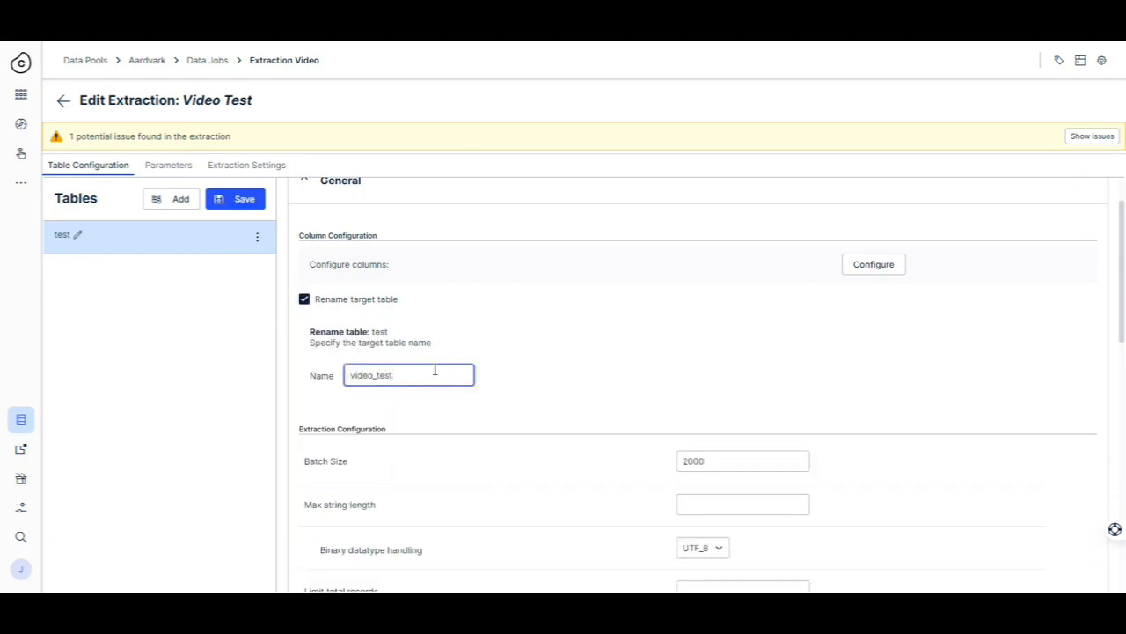
left_click(242, 199)
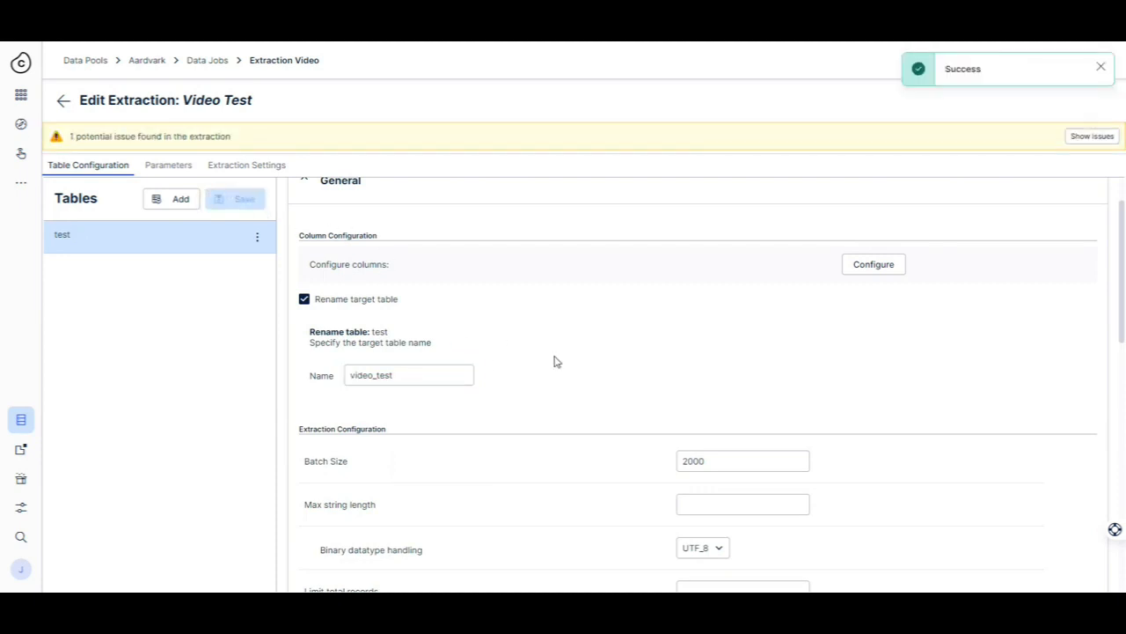
- Review the extraction, join, time and additional filter settings, and set the join configuration to join another table during extraction
scroll(598, 377, "down", 2)
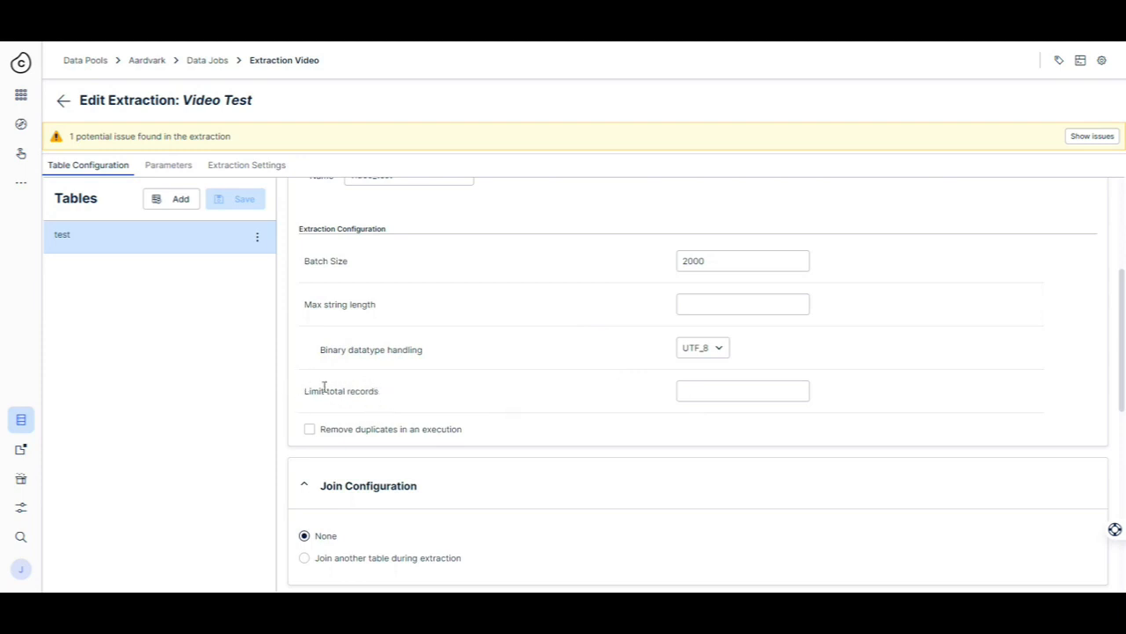
scroll(419, 403, "down", 3)
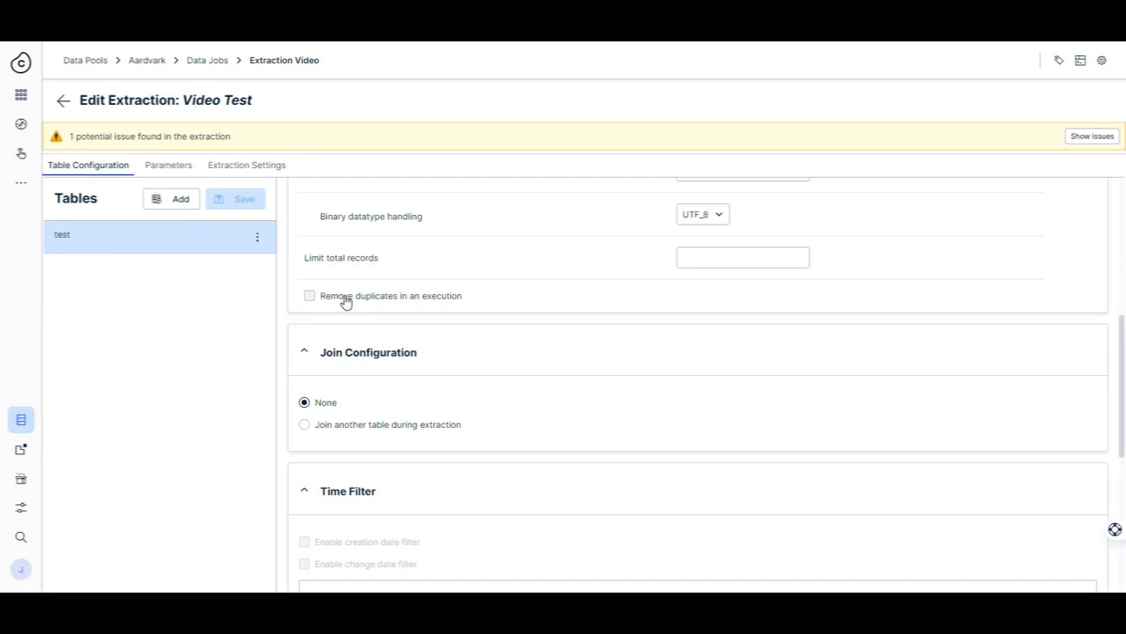
scroll(396, 326, "down", 3)
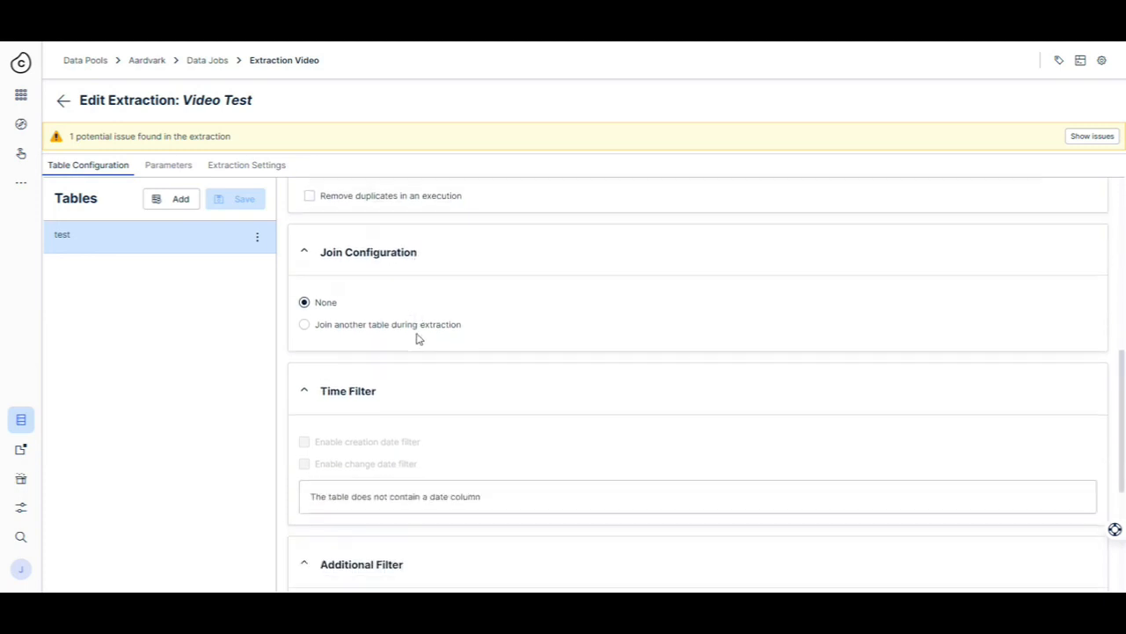
scroll(403, 260, "down", 3)
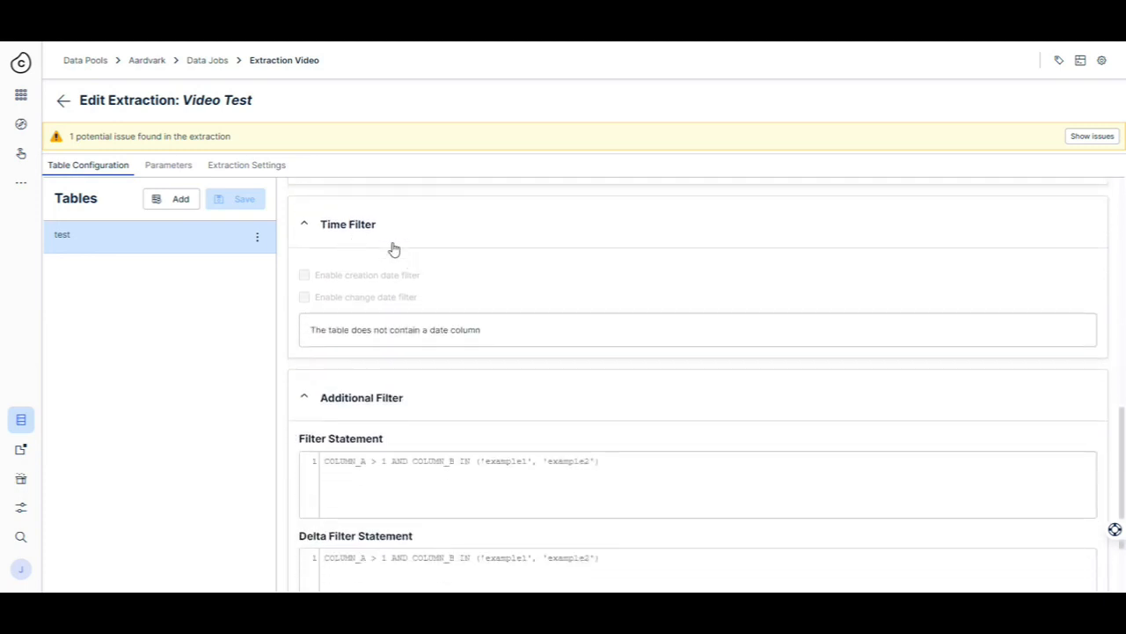
scroll(493, 397, "down", 3)
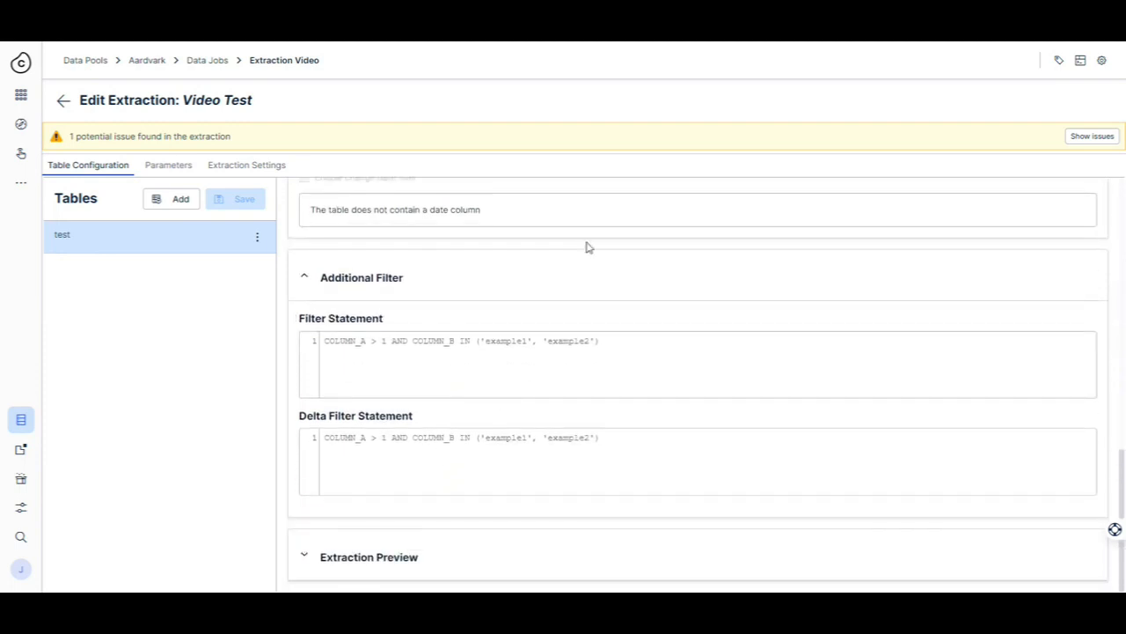
scroll(455, 455, "up", 5)
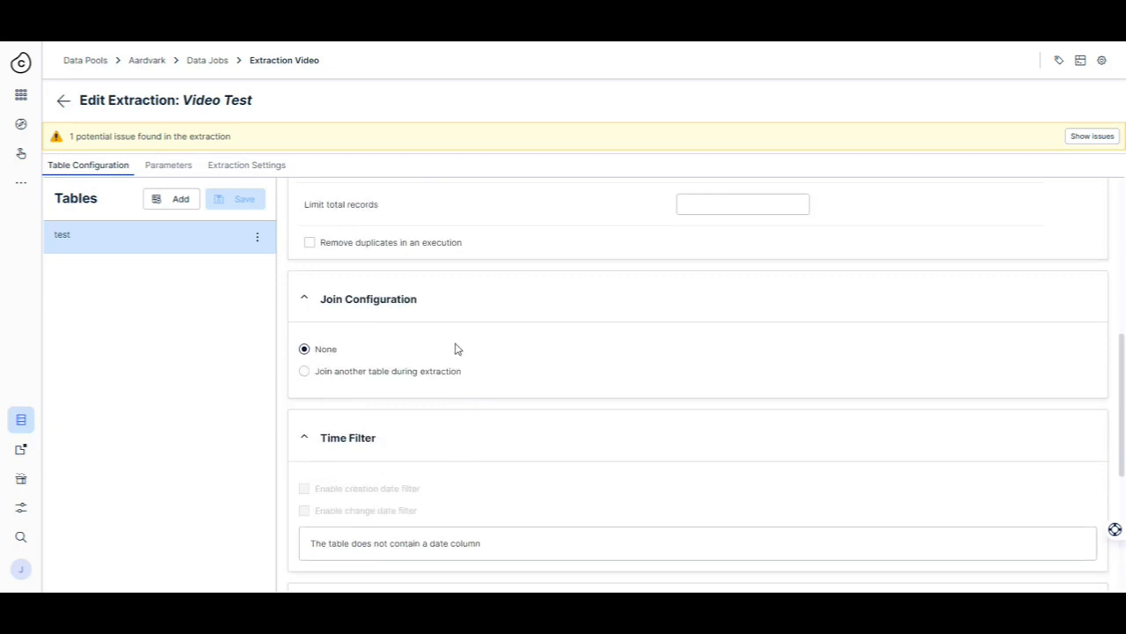
left_click(367, 373)
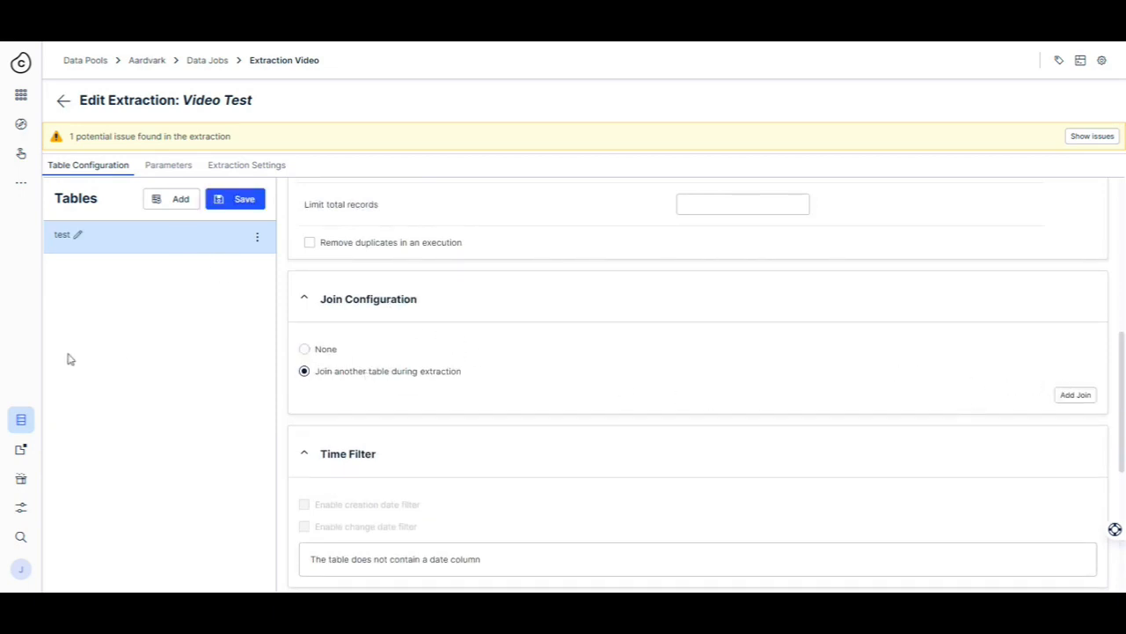
- Set the join configuration of the test table to None and save the table configuration
left_click(316, 350)
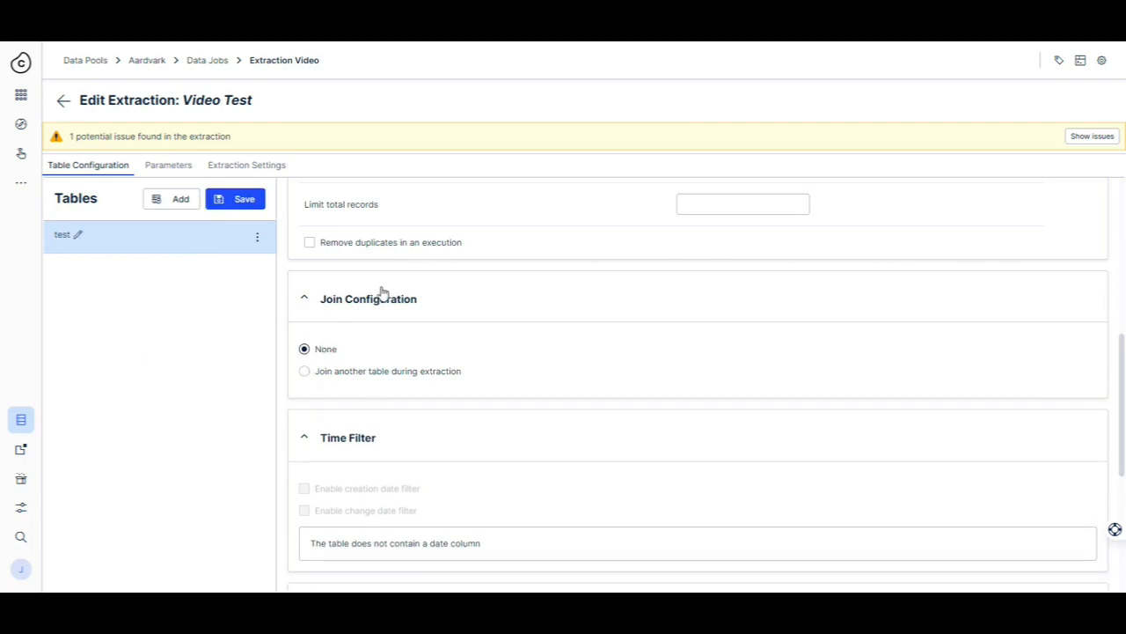
left_click(252, 205)
- Examine the test table's time filter, filter statement and delta filter statement, and open the extraction preview
scroll(431, 370, "down", 3)
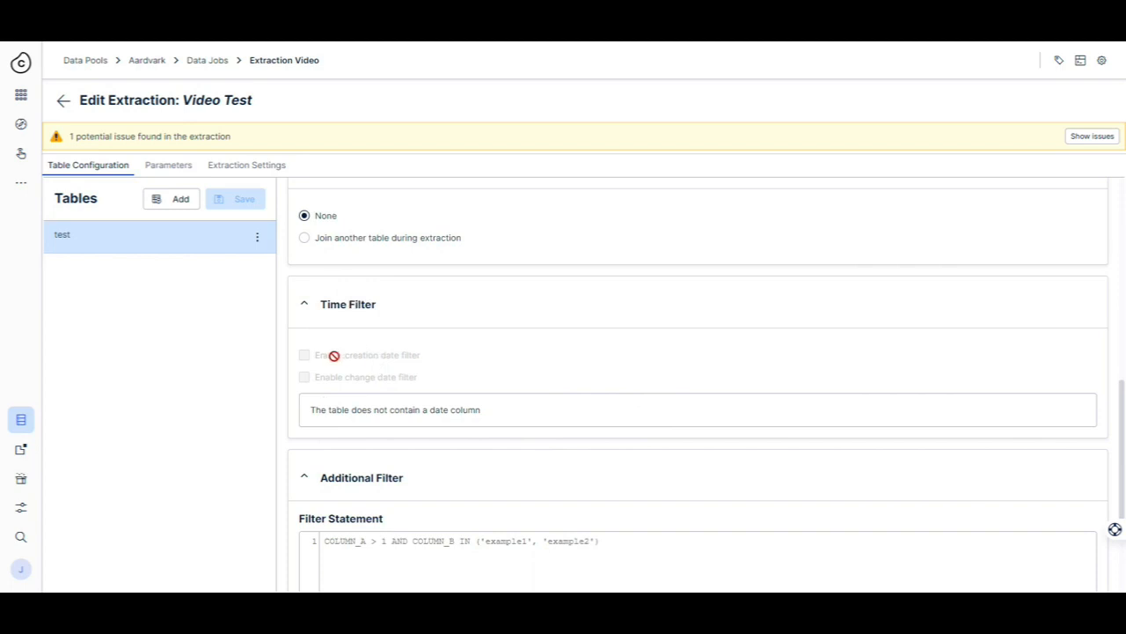
scroll(537, 375, "down", 3)
scroll(538, 375, "up", 2)
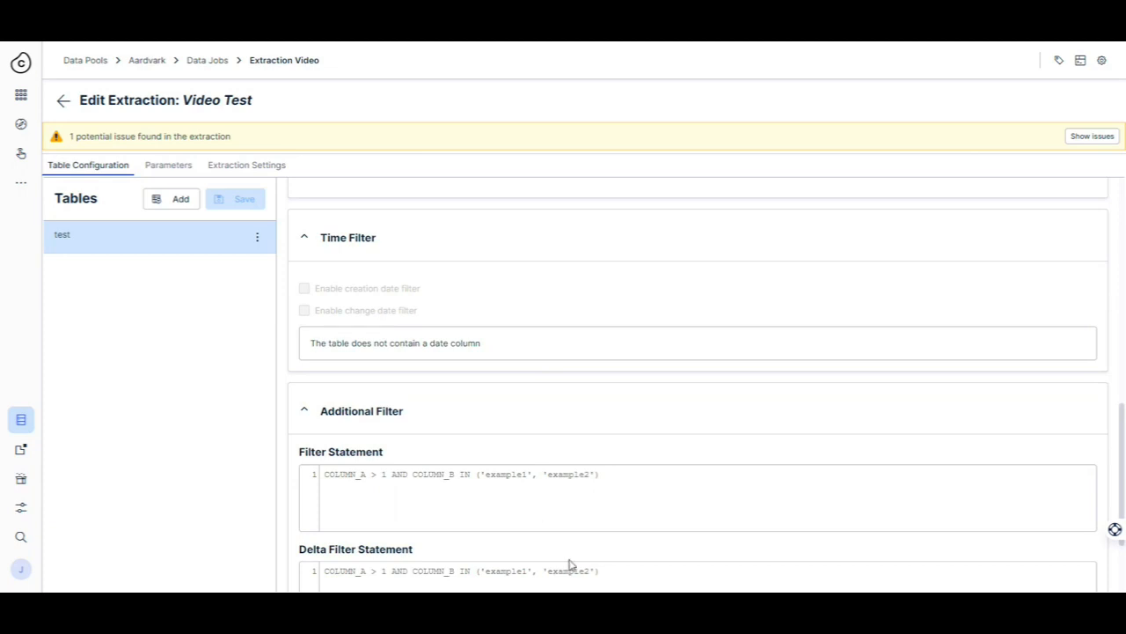
scroll(569, 566, "down", 2)
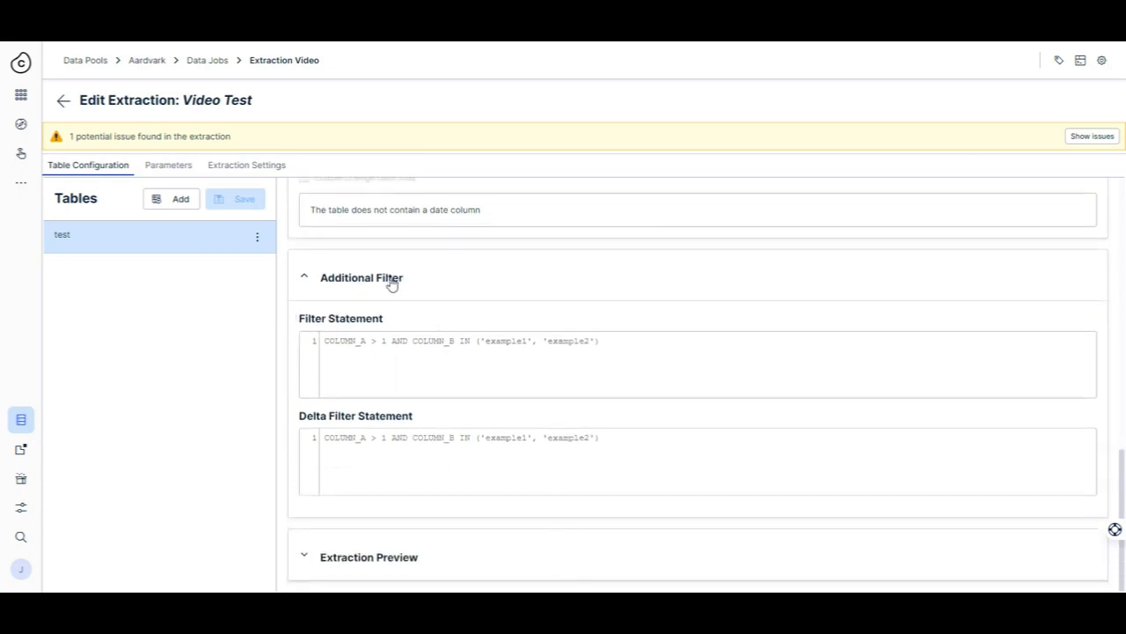
left_click(368, 369)
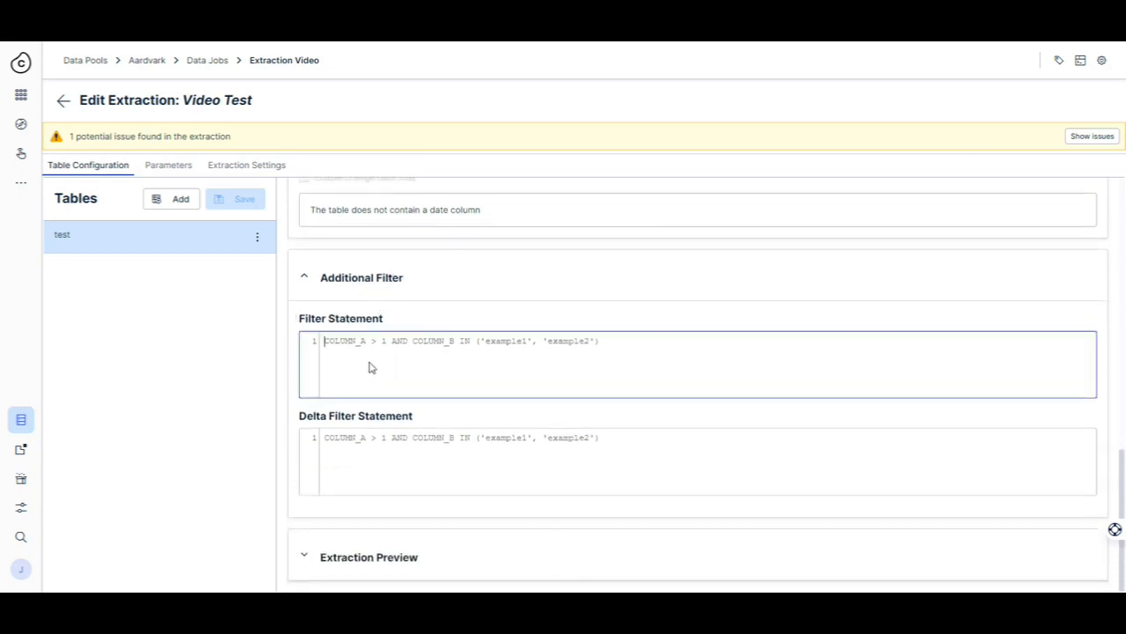
left_click(559, 297)
left_click(411, 500)
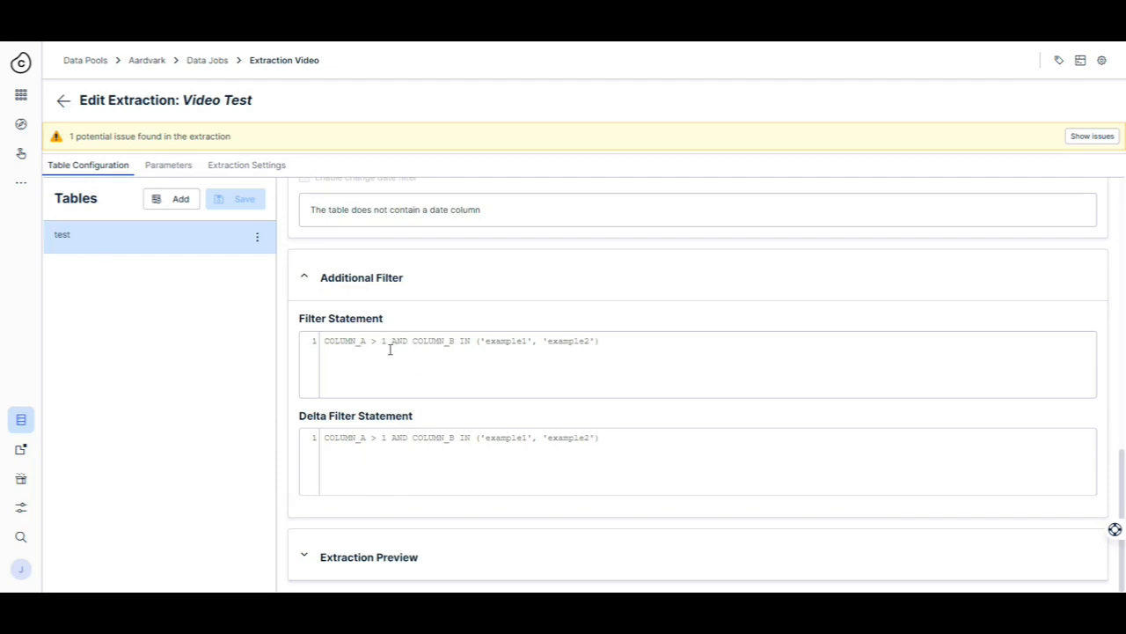
left_click_drag(294, 419, 327, 420)
left_click(334, 421)
left_click(537, 550)
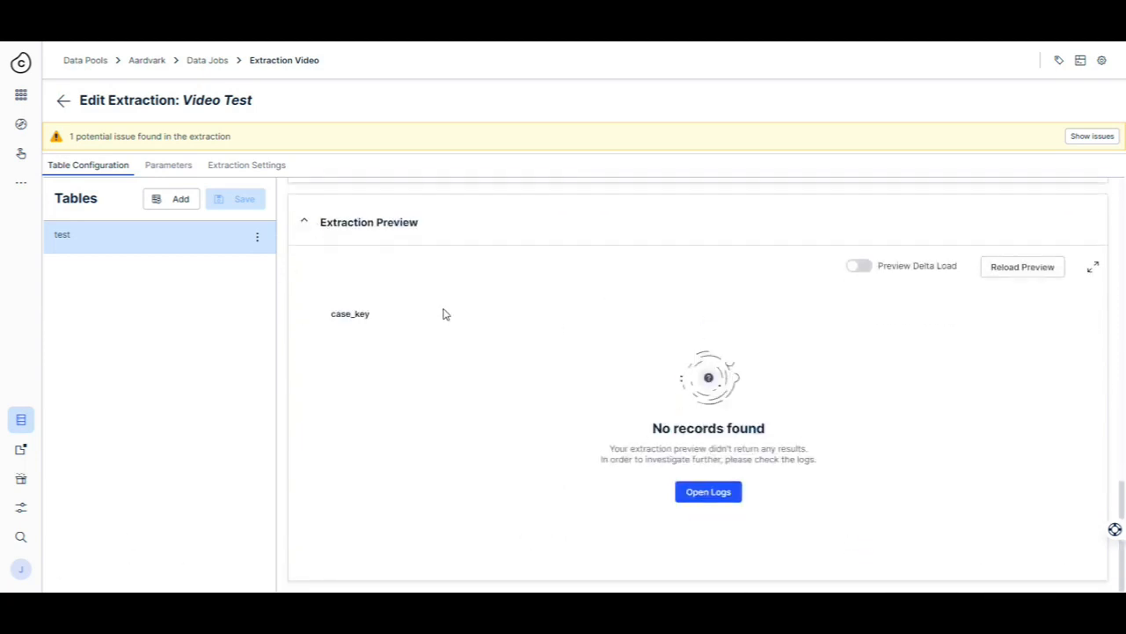
- Collapse the extraction preview and return from the extraction editor to the Extraction Video data job
left_click(368, 220)
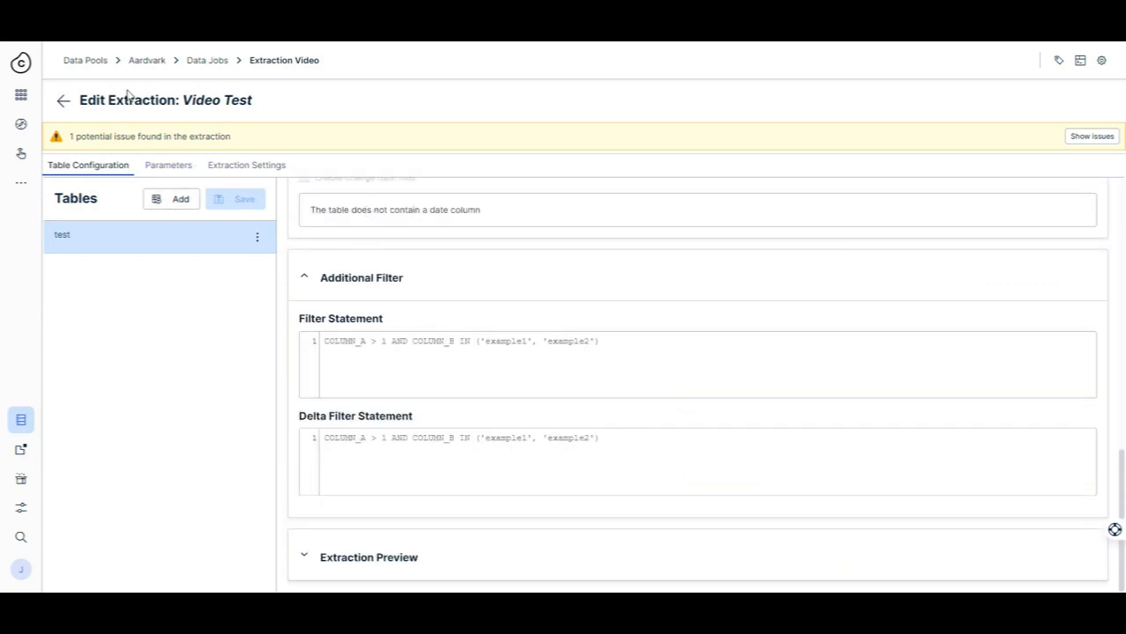
left_click(63, 102)
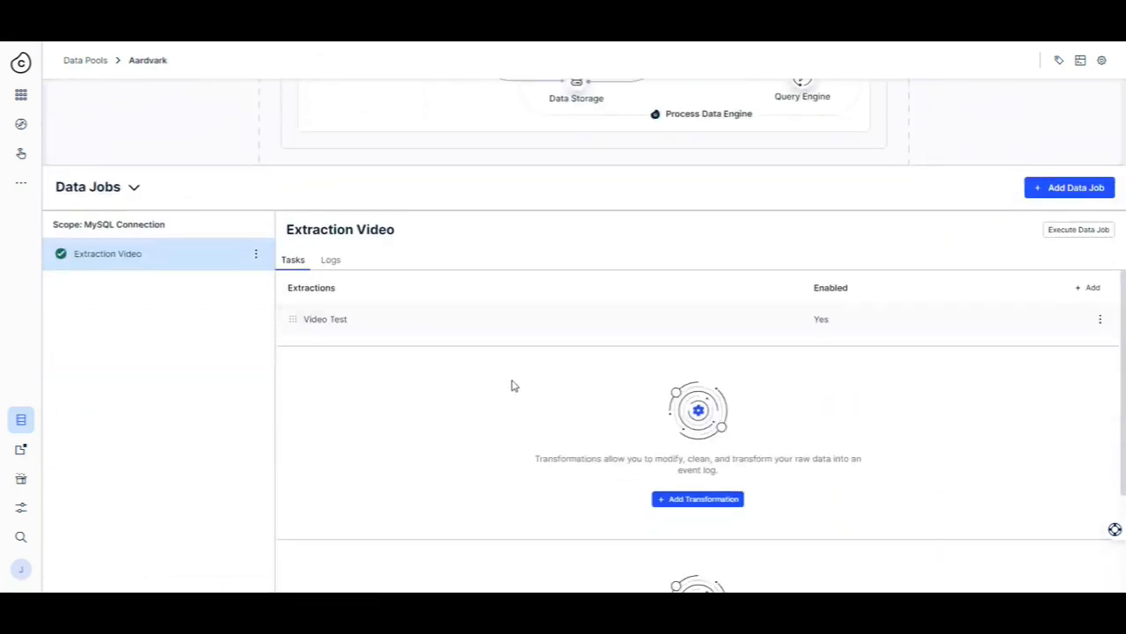
left_click(1085, 232)
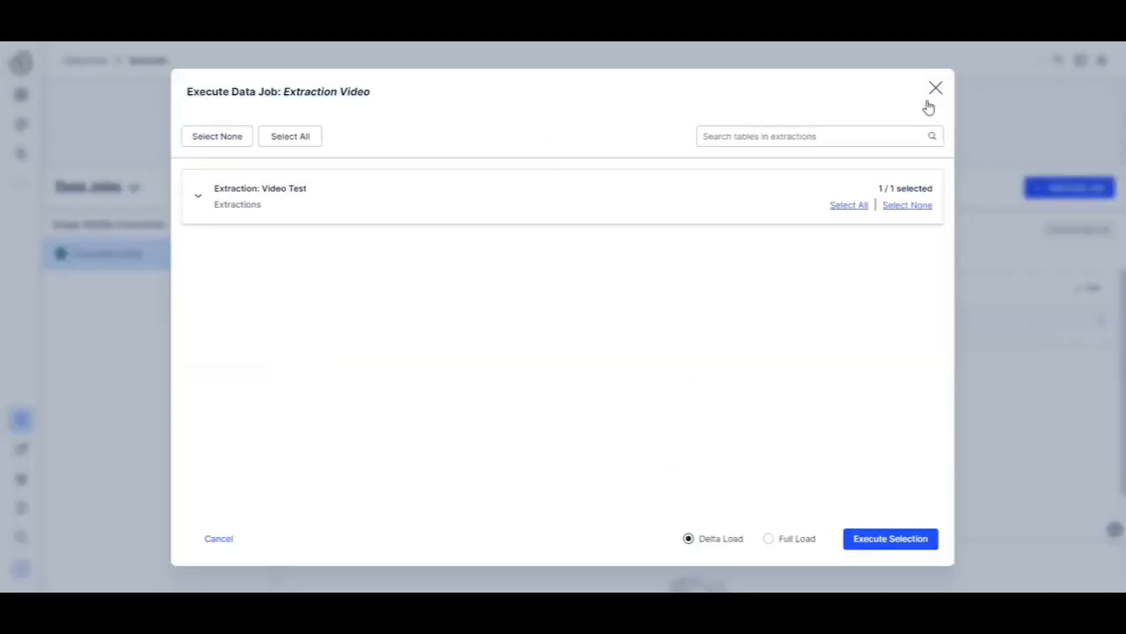
left_click(934, 86)
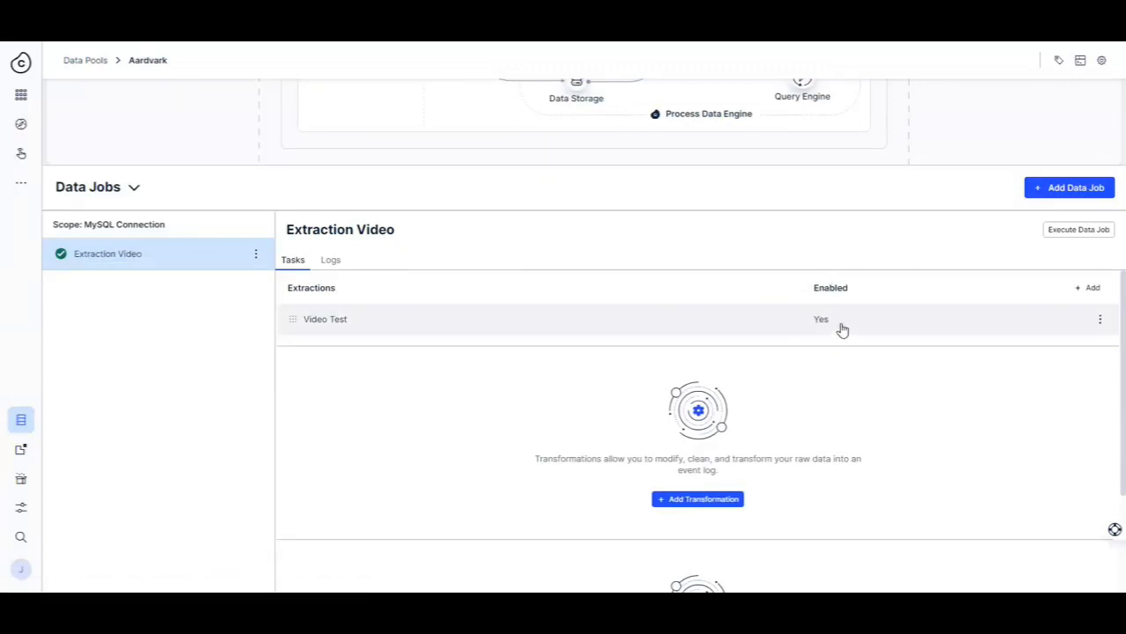
left_click(1101, 320)
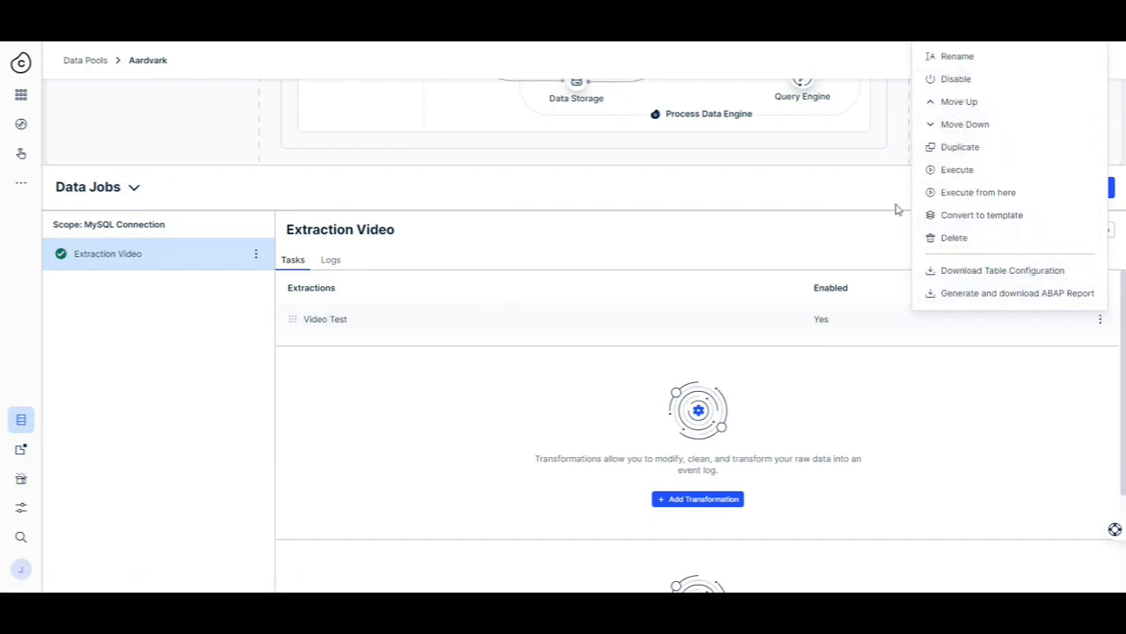
left_click(845, 245)
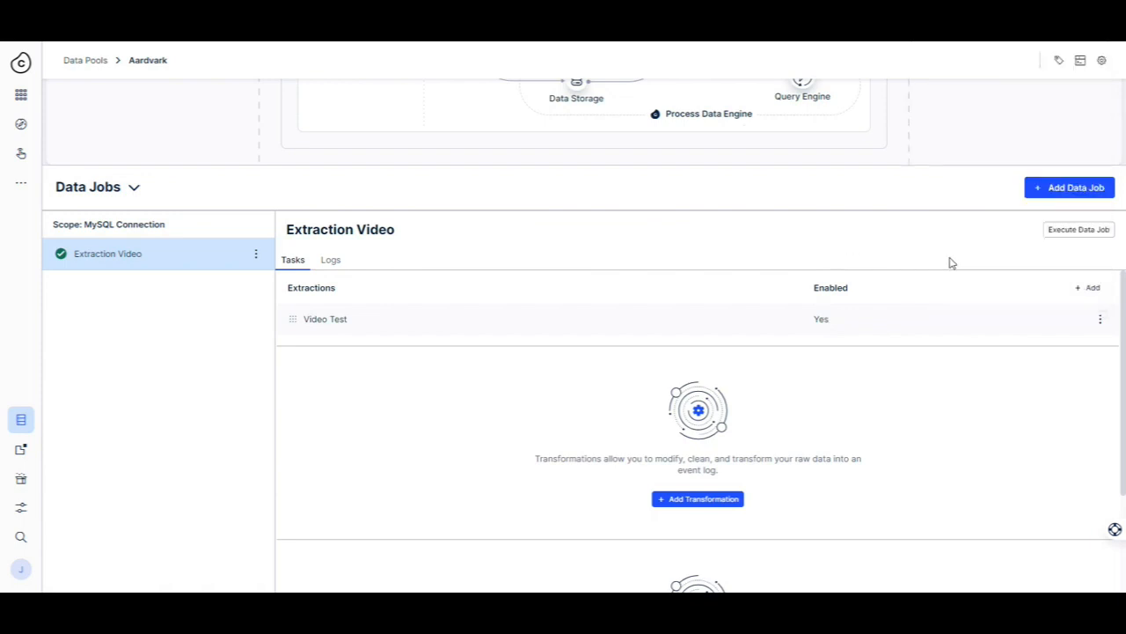
- Execute the Extraction Video data job as a Full Load with the test table of the Video Test extraction selected
left_click(1081, 236)
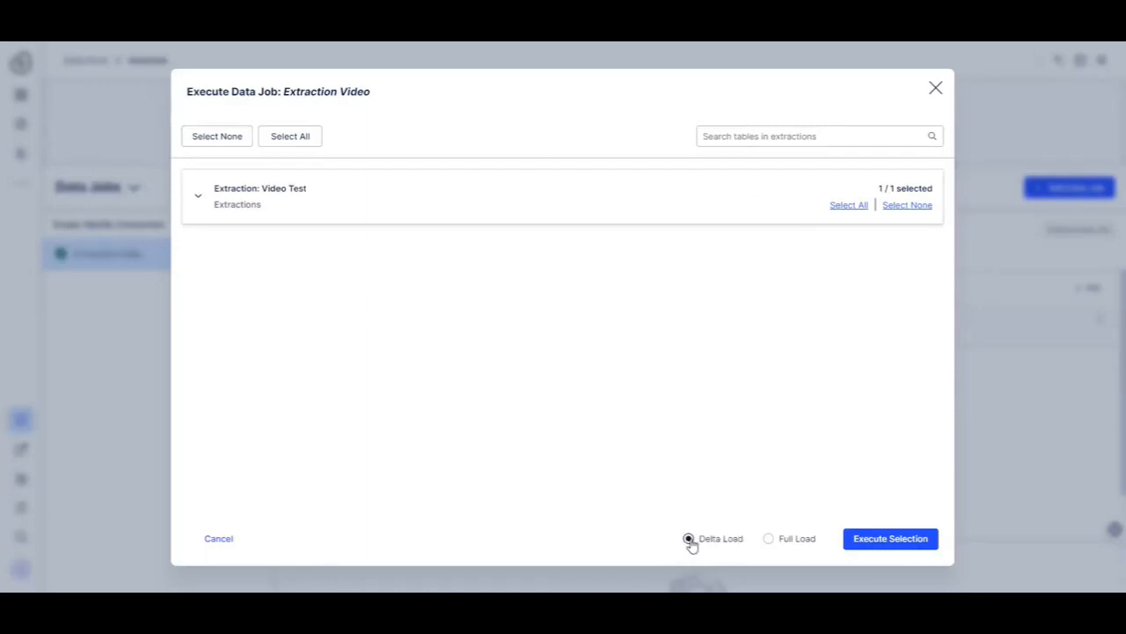
left_click(799, 540)
left_click(688, 539)
left_click(776, 540)
left_click(339, 186)
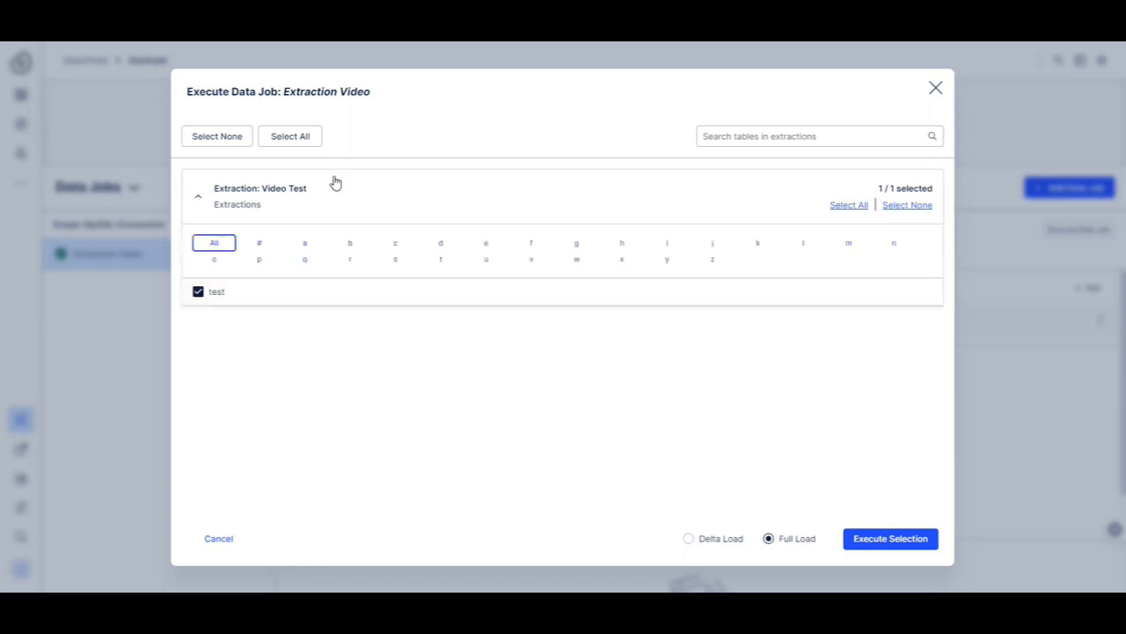
left_click(252, 189)
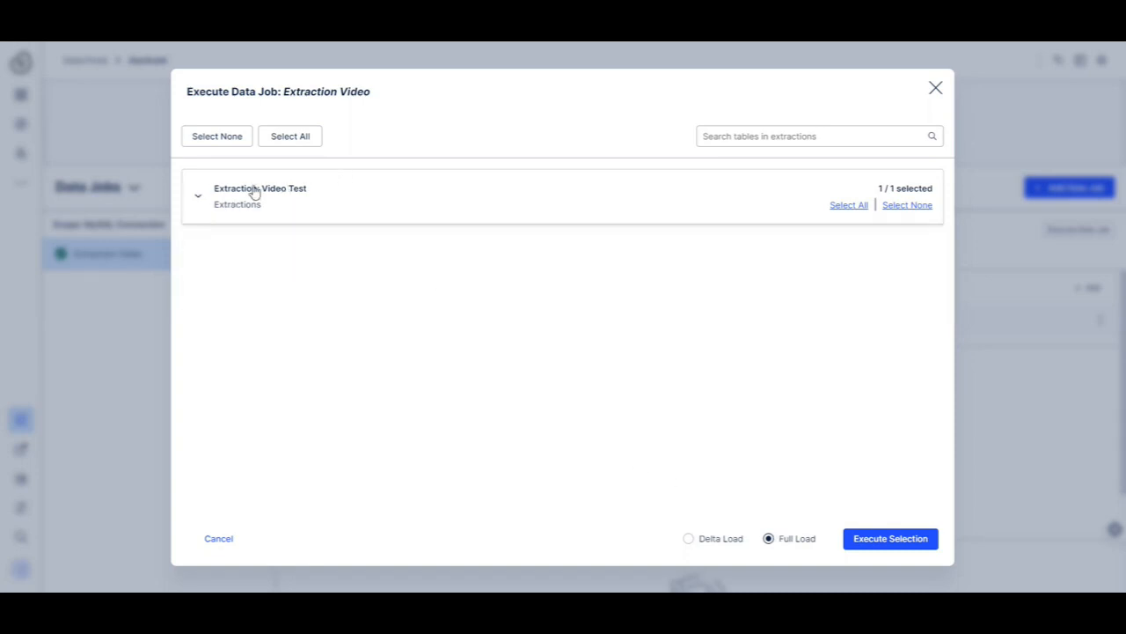
left_click(890, 535)
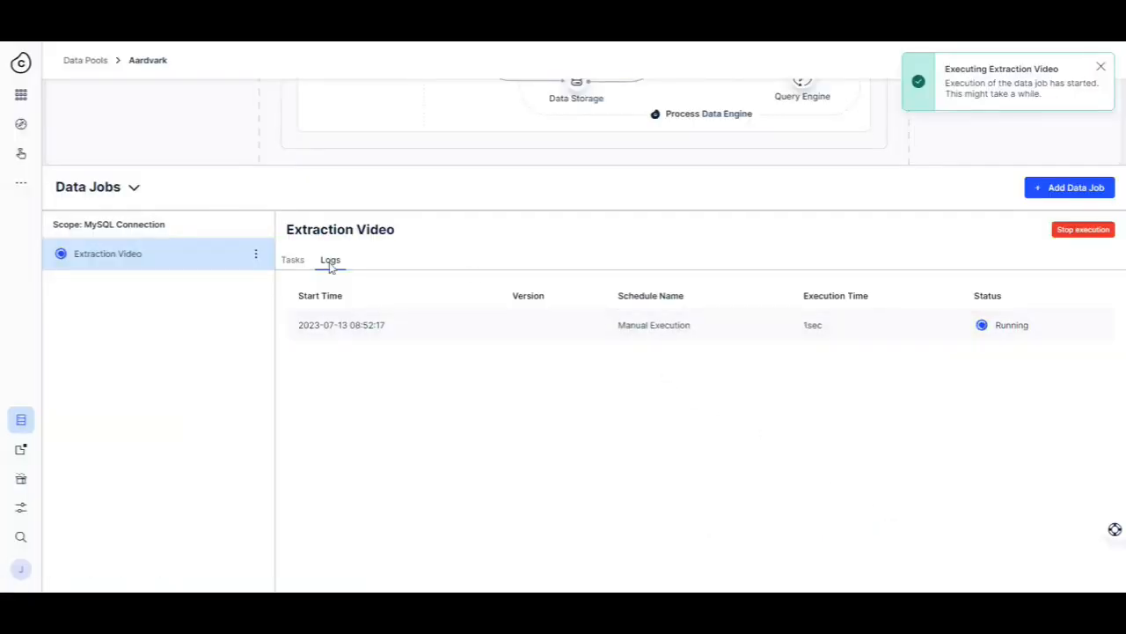
- Open the log of the manual execution and examine the general task log of the Video Test task
left_click(593, 327)
left_click(205, 201)
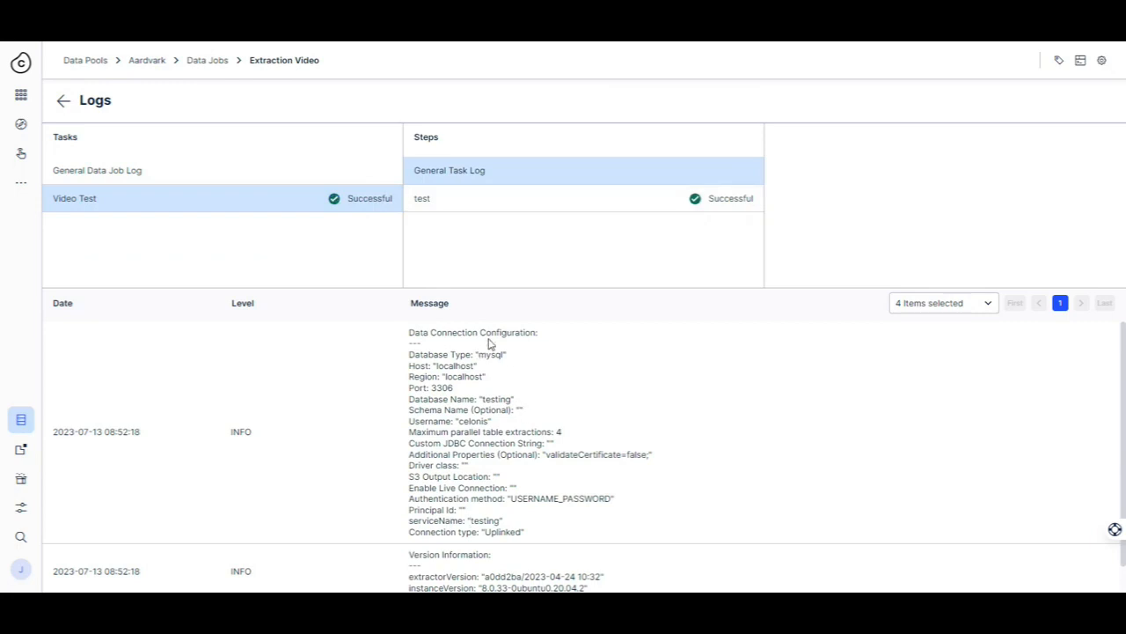
scroll(569, 475, "down", 1)
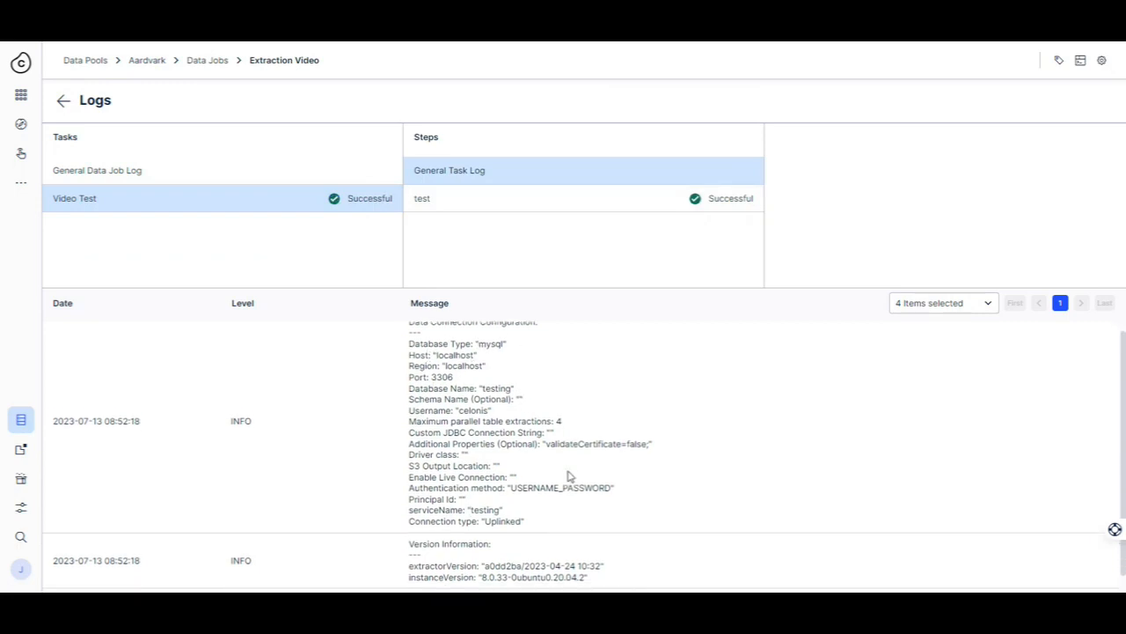
scroll(569, 469, "up", 1)
scroll(538, 526, "down", 1)
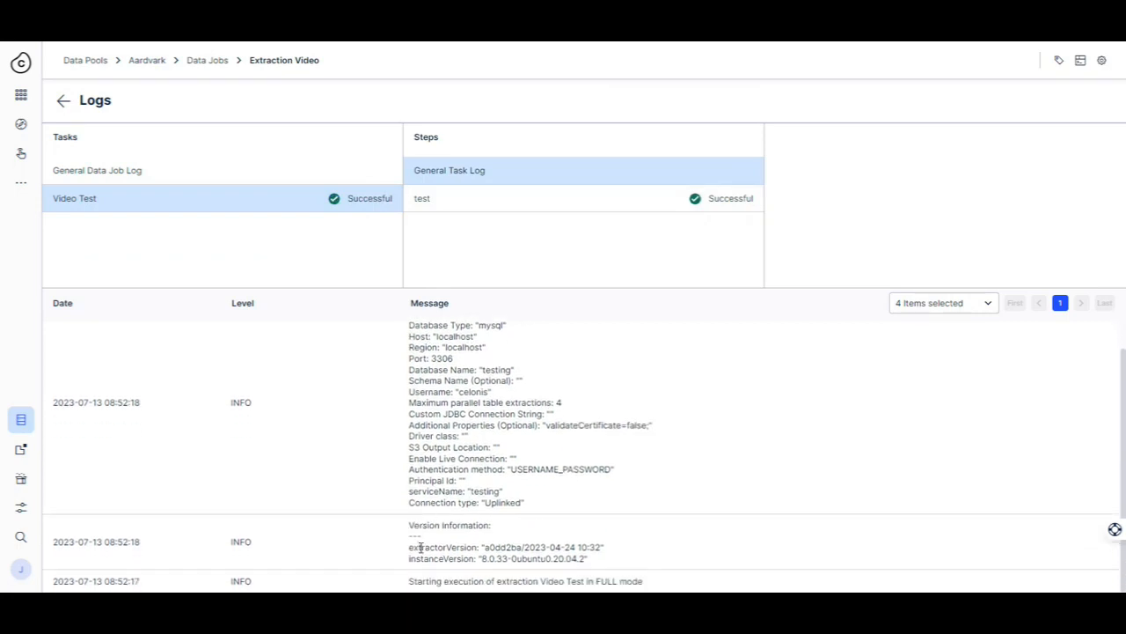
scroll(535, 551, "up", 1)
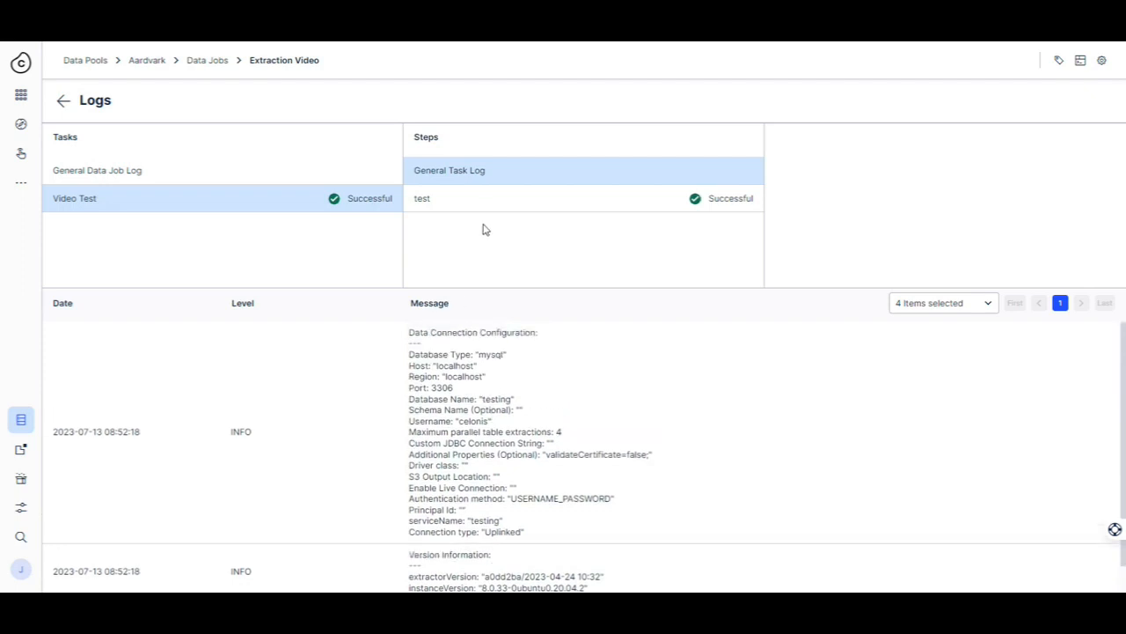
- Examine the log messages of the test step, including the executed query, the records loaded and the table configuration
left_click(493, 202)
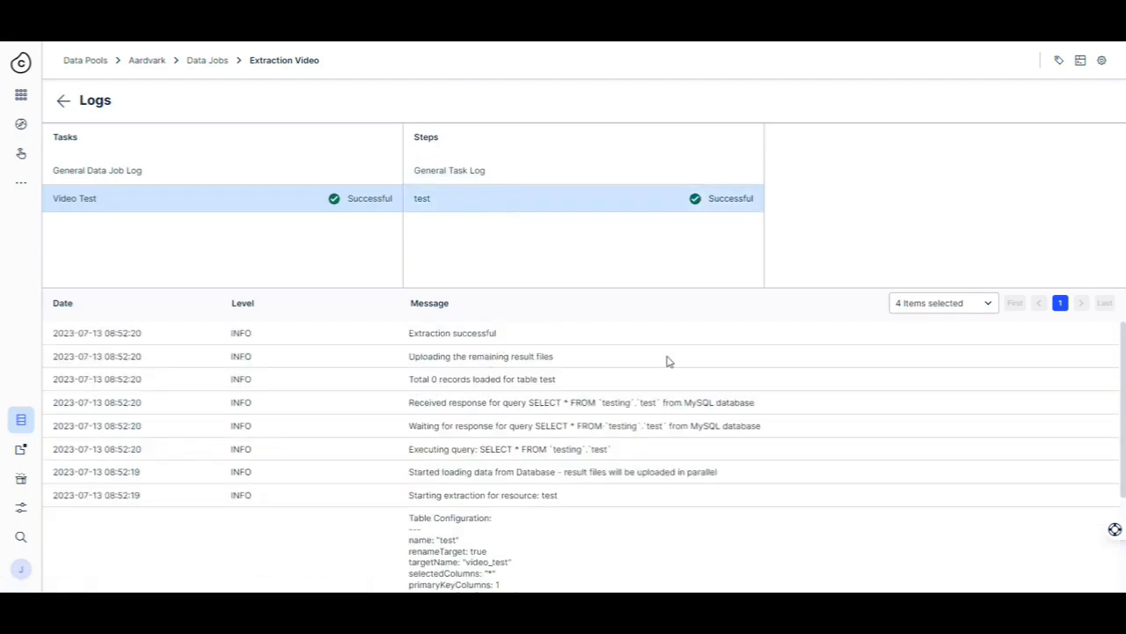
left_click_drag(529, 406, 655, 406)
left_click_drag(408, 381, 469, 380)
left_click(517, 382)
triple_click(487, 448)
left_click(607, 463)
scroll(612, 465, "down", 3)
scroll(613, 467, "up", 3)
- Return to the task list of the Extraction Video data job and review the Aardvark data pool overview
left_click(69, 103)
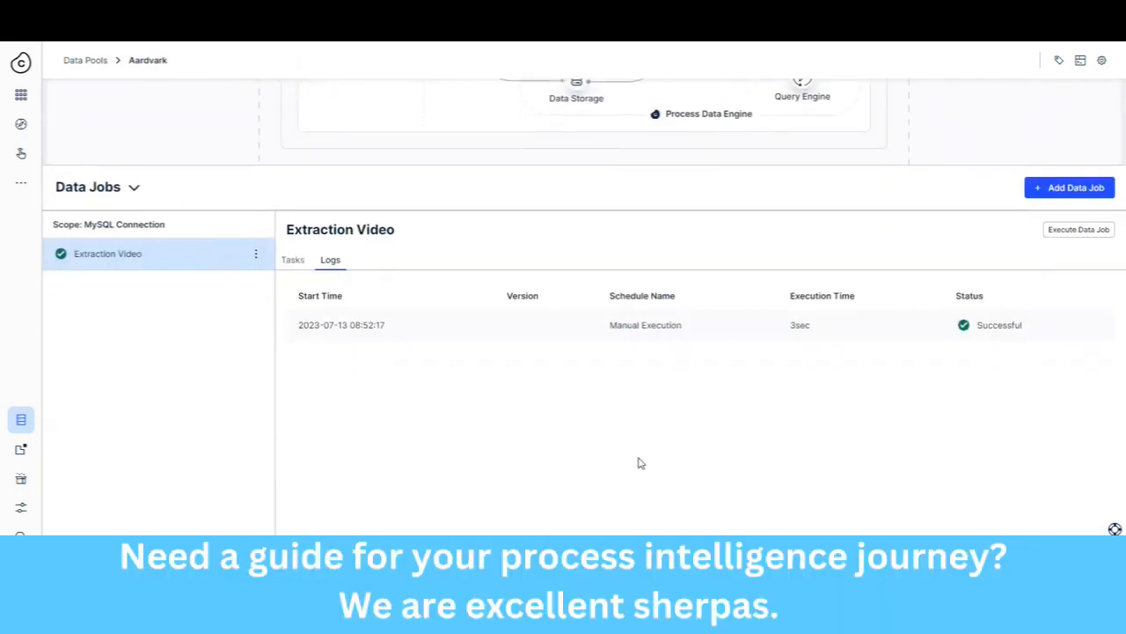
scroll(641, 463, "up", 2)
left_click(299, 394)
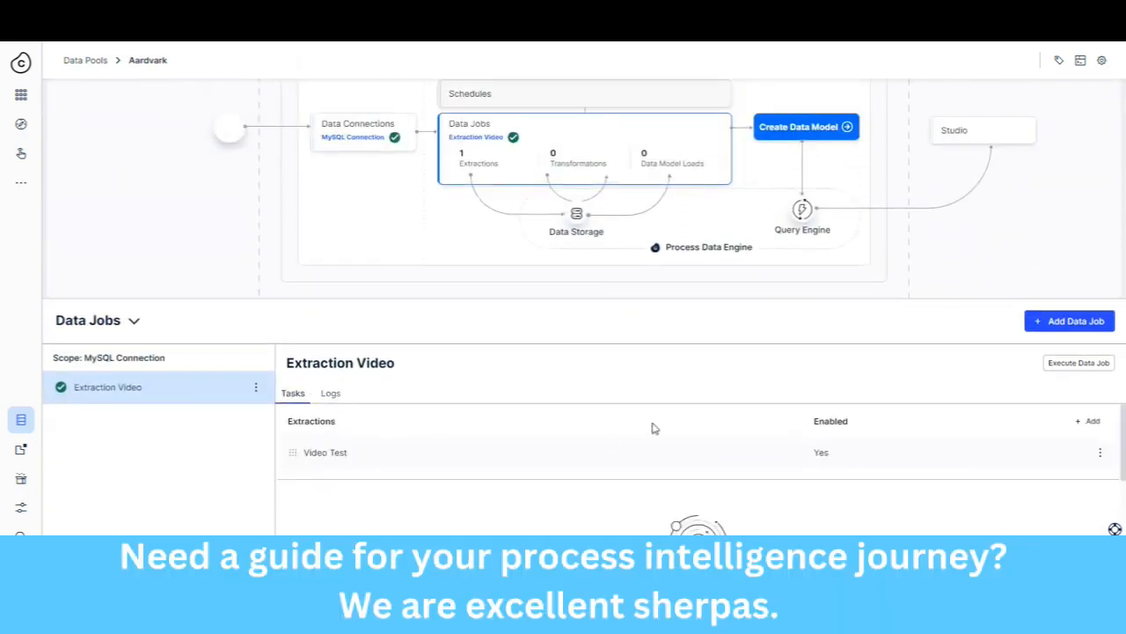
scroll(660, 429, "up", 2)
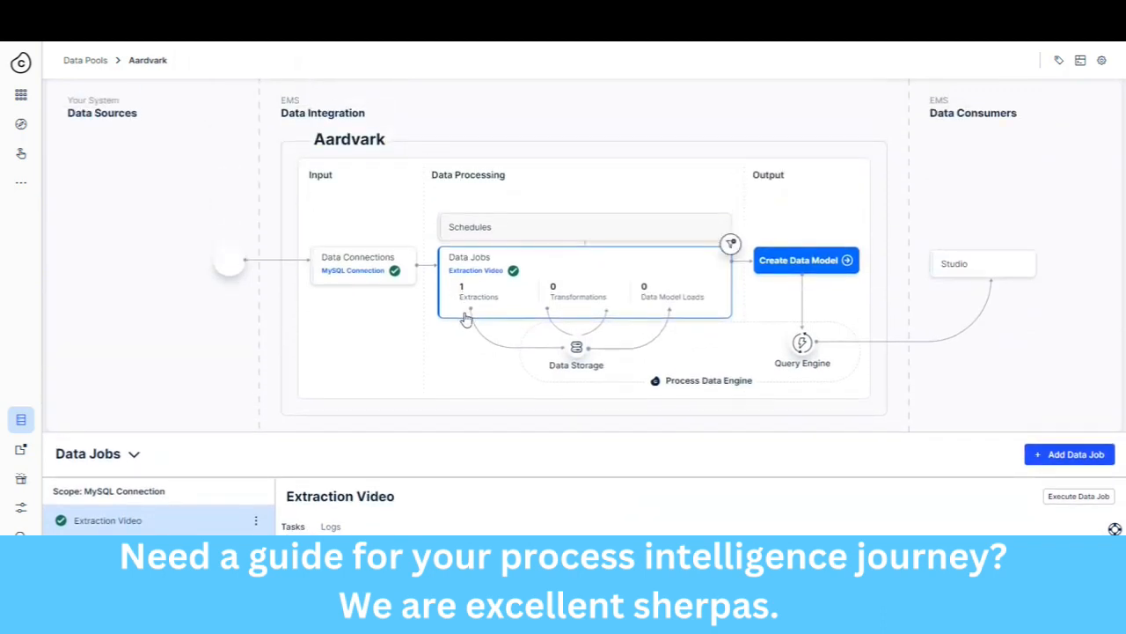
scroll(599, 461, "down", 3)
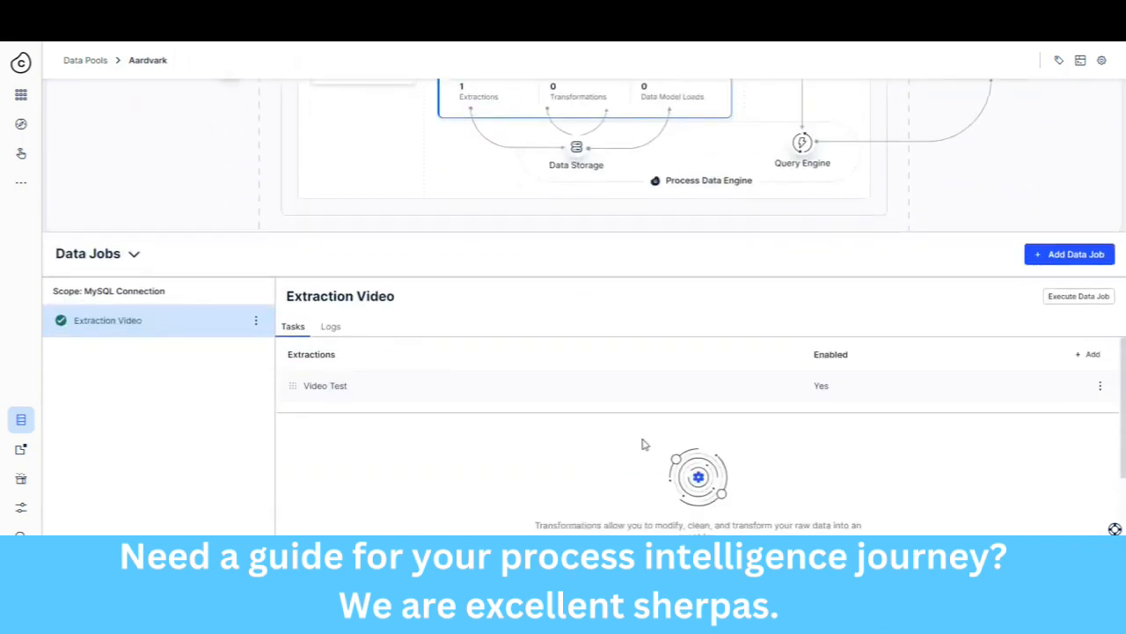
scroll(763, 461, "down", 3)
scroll(664, 455, "up", 3)
scroll(676, 462, "up", 2)
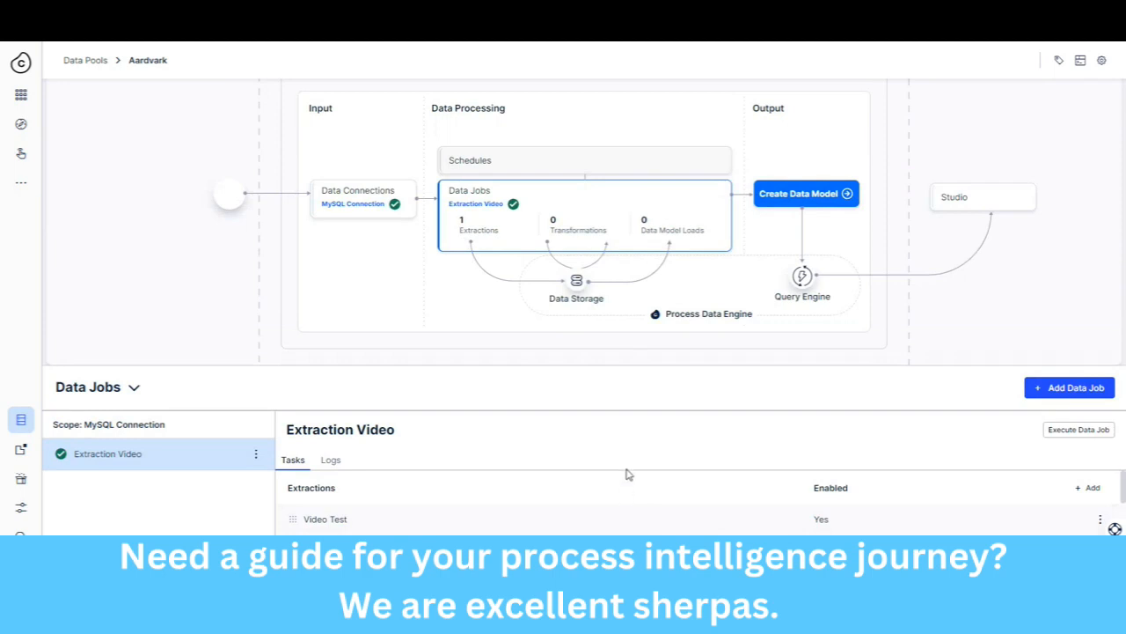
scroll(629, 475, "down", 1)
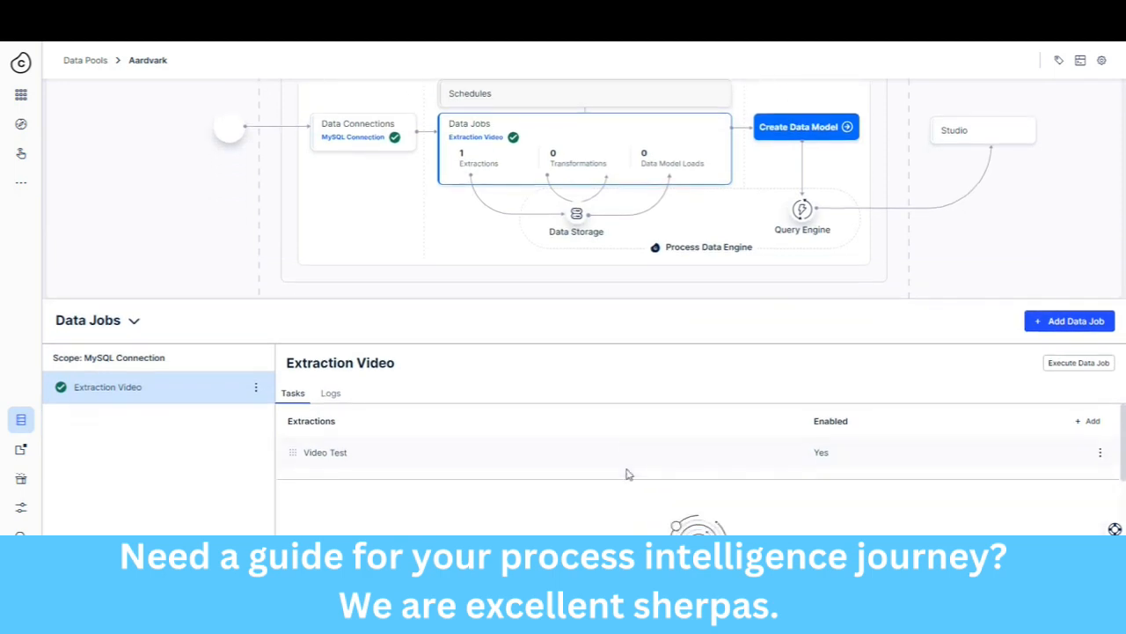